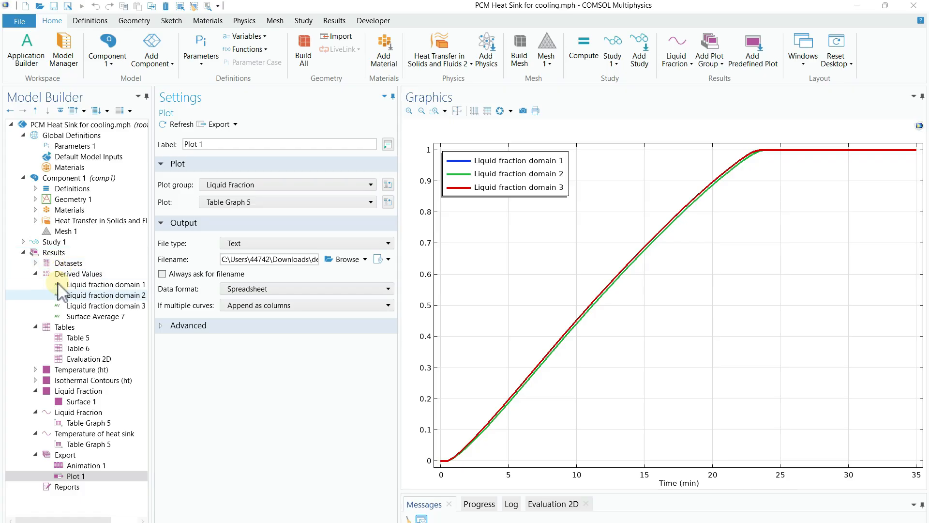
Review the liquid fraction table graph and the surface average settings of liquid fraction domains 1, 2 and 3.
{"action": "left_click", "coordinate": [89, 424]}
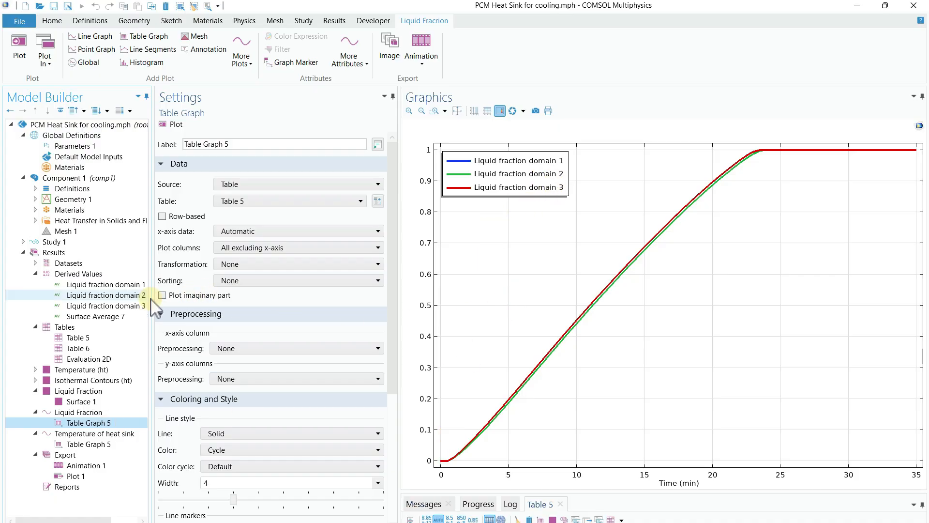
{"action": "left_click", "coordinate": [81, 274]}
{"action": "left_click", "coordinate": [88, 285]}
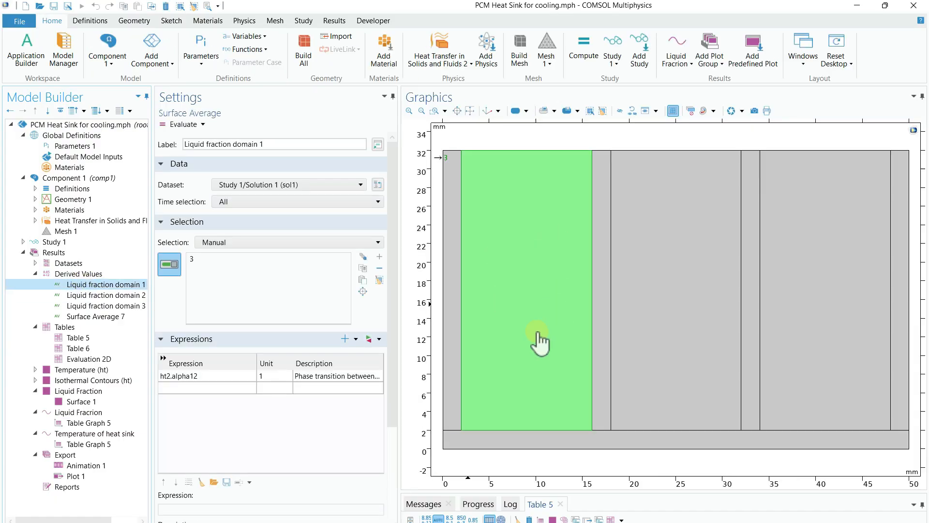
{"action": "left_click", "coordinate": [99, 296]}
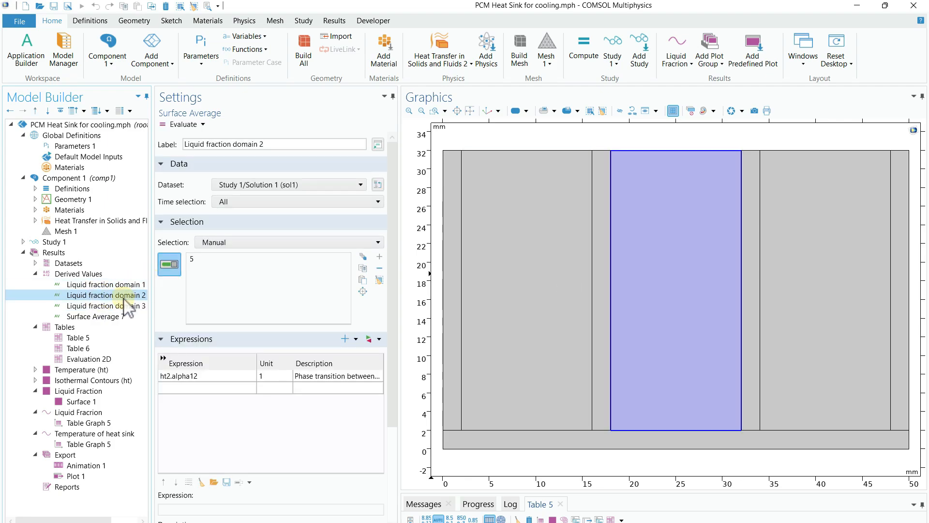
{"action": "left_click", "coordinate": [111, 305]}
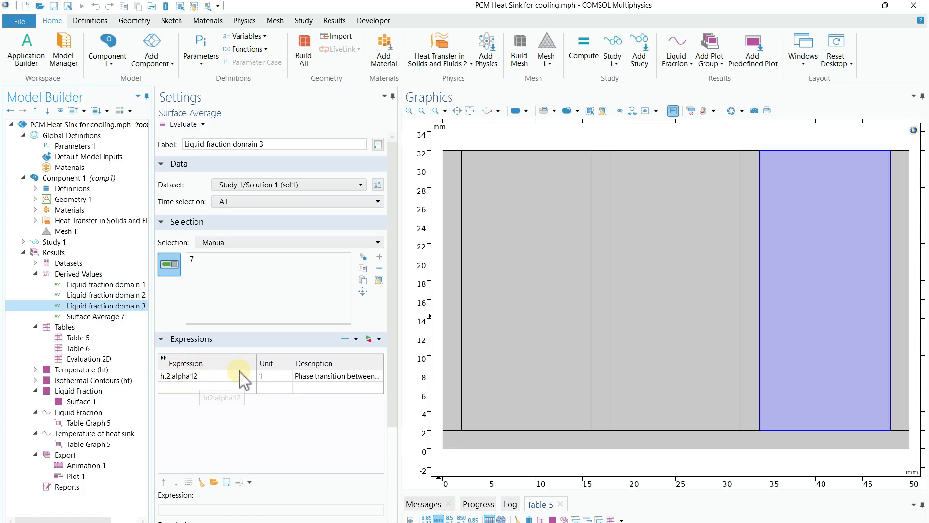
Examine the liquid fraction values in Table 5 and return to the Table Graph 5 plot.
{"action": "left_click", "coordinate": [79, 338]}
{"action": "left_click_drag", "start_coordinate": [615, 492], "coordinate": [622, 236]}
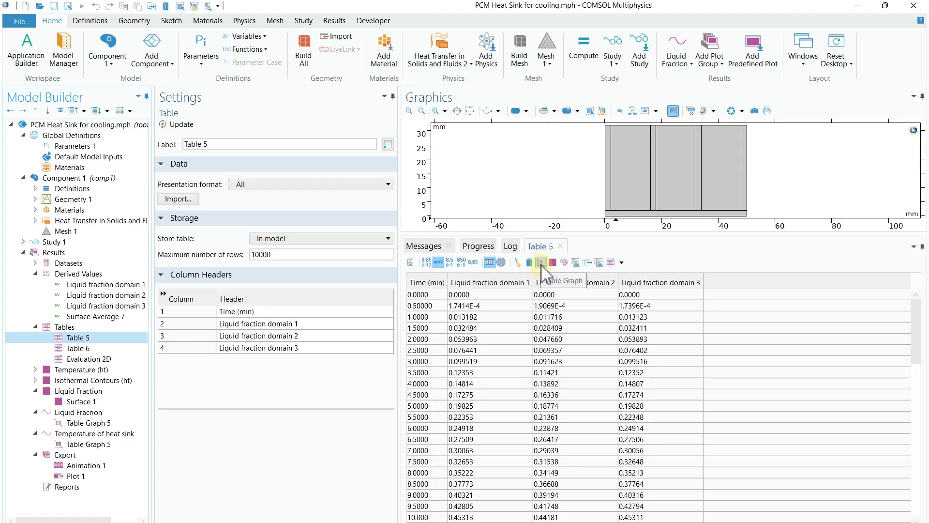
{"action": "left_click", "coordinate": [93, 424]}
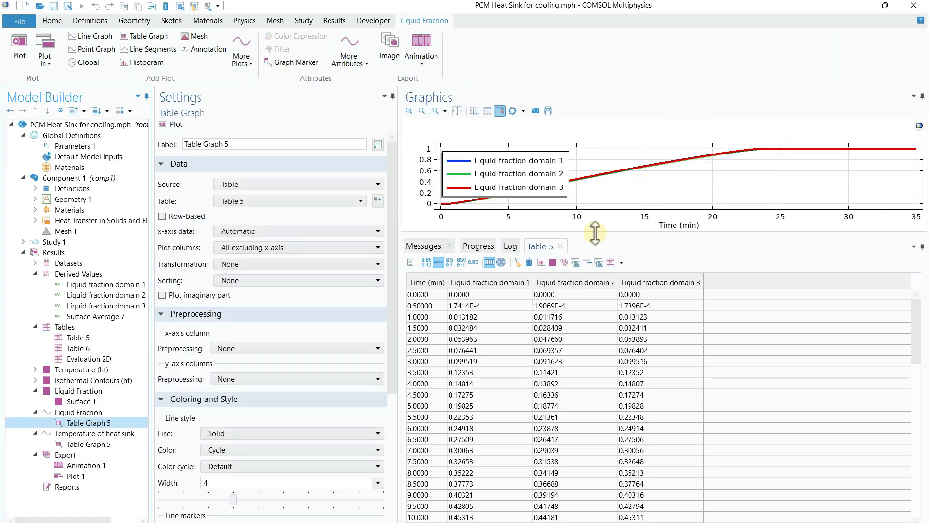
{"action": "left_click_drag", "start_coordinate": [595, 234], "coordinate": [570, 425]}
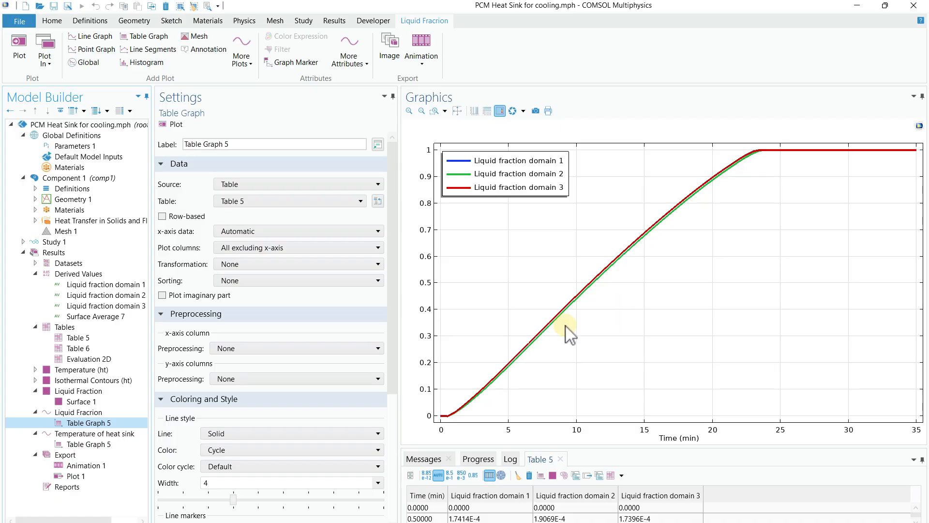
Copy the plot data of the liquid fraction Table Graph 5 to the clipboard and paste it into cell A1 of a blank Excel workbook.
{"action": "right_click", "coordinate": [77, 422]}
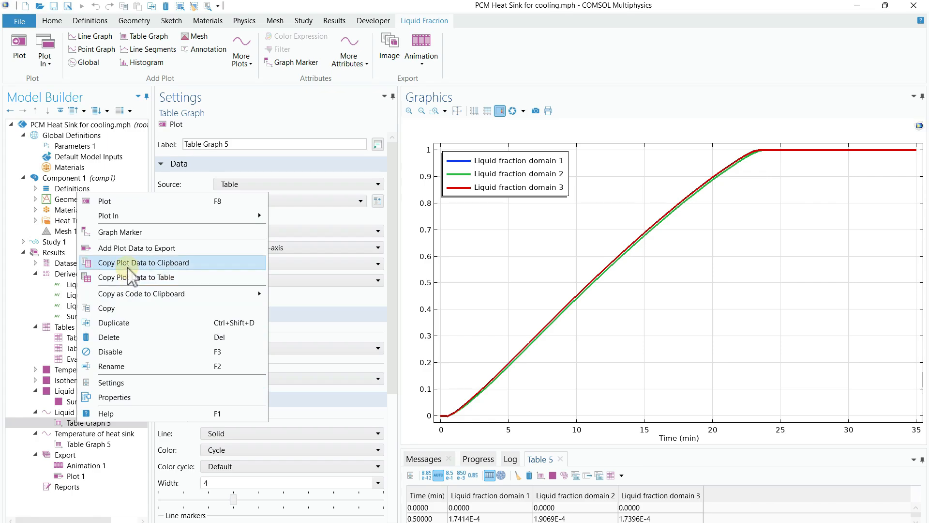
{"action": "left_click", "coordinate": [177, 267]}
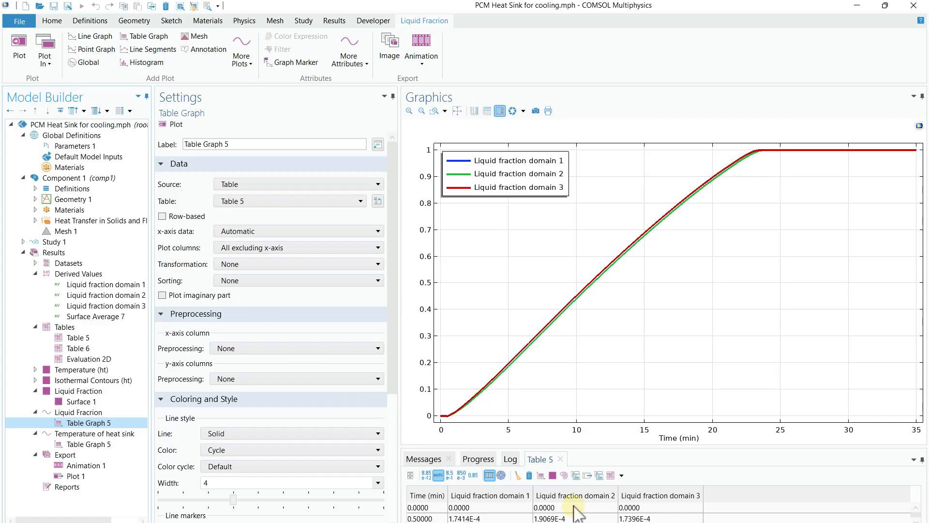
{"action": "mouse_move", "coordinate": [613, 522]}
{"action": "left_click", "coordinate": [613, 498]}
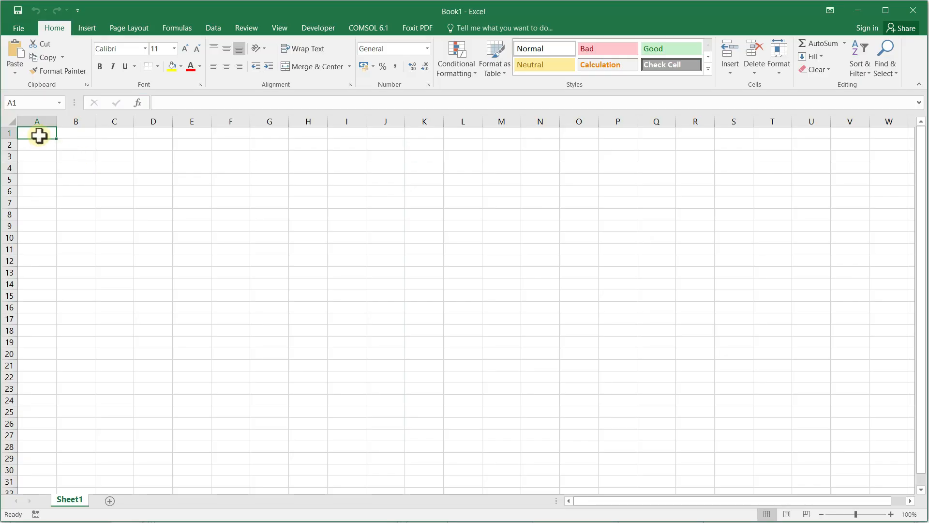
{"action": "right_click", "coordinate": [39, 136]}
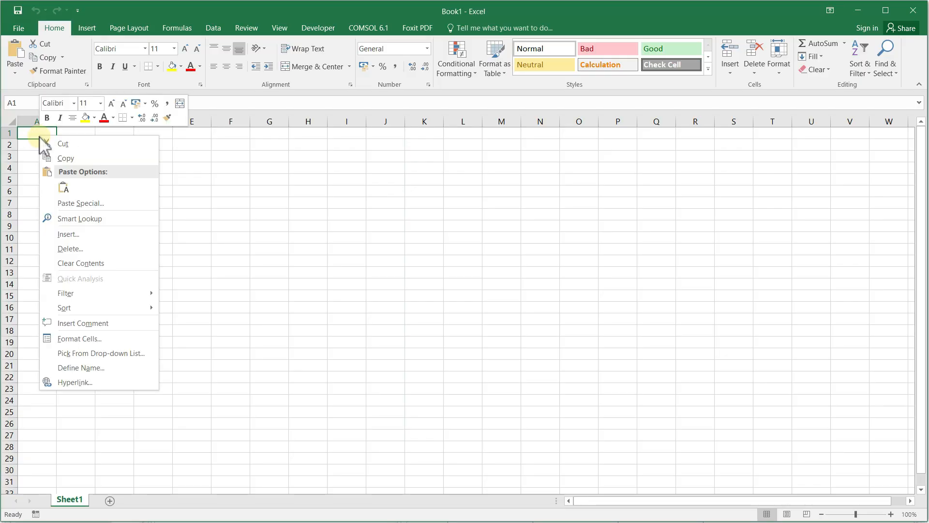
{"action": "left_click", "coordinate": [64, 188]}
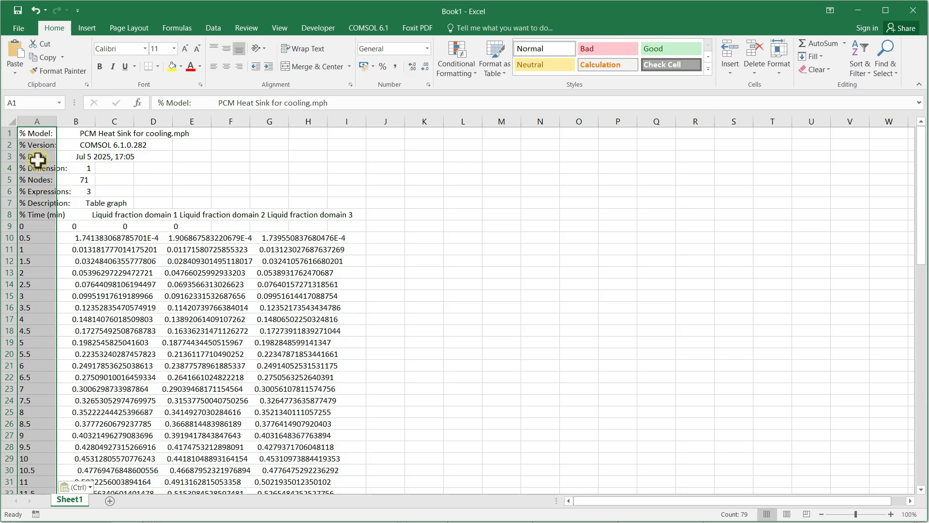
Split the pasted data in column A into separate columns with Text to Columns, delimited by tab and space, in General format.
{"action": "left_click_drag", "start_coordinate": [57, 121], "coordinate": [371, 125]}
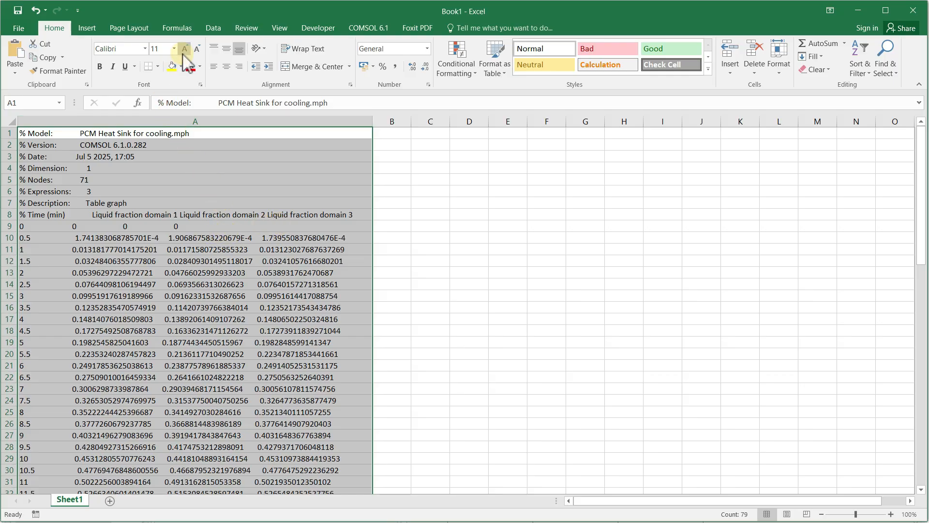
{"action": "left_click", "coordinate": [212, 29]}
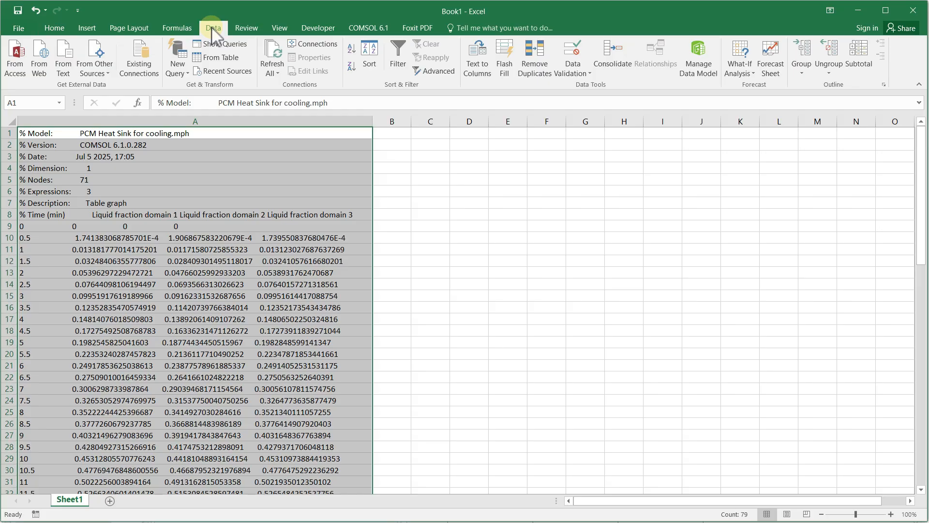
{"action": "left_click", "coordinate": [484, 68]}
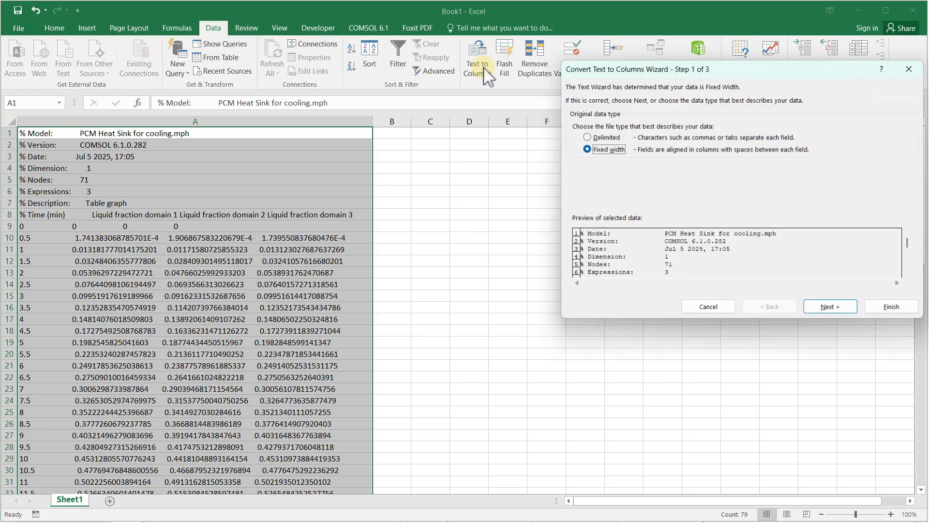
{"action": "left_click", "coordinate": [602, 137]}
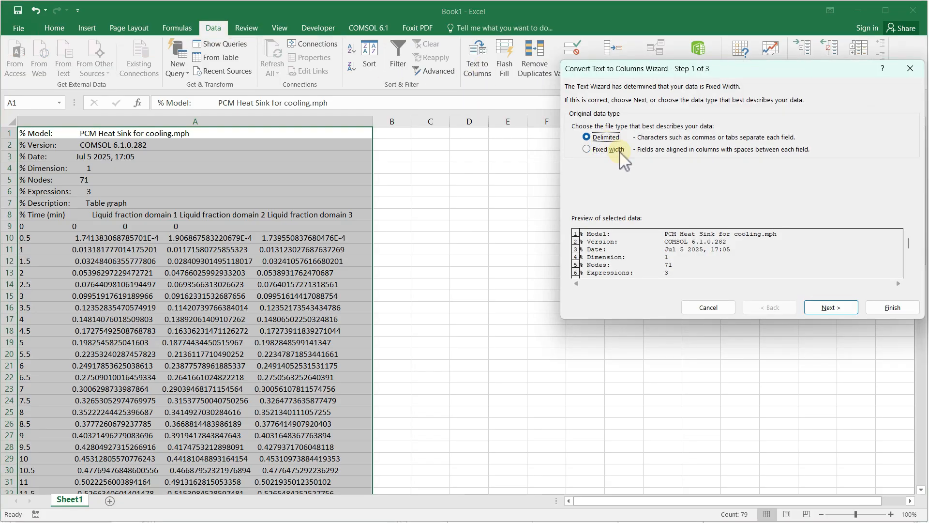
{"action": "left_click", "coordinate": [834, 306]}
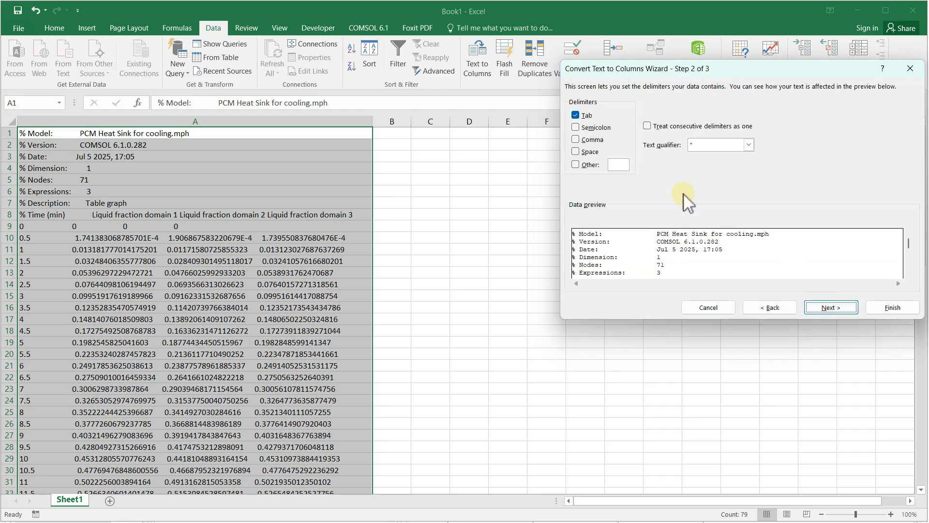
{"action": "left_click", "coordinate": [575, 152]}
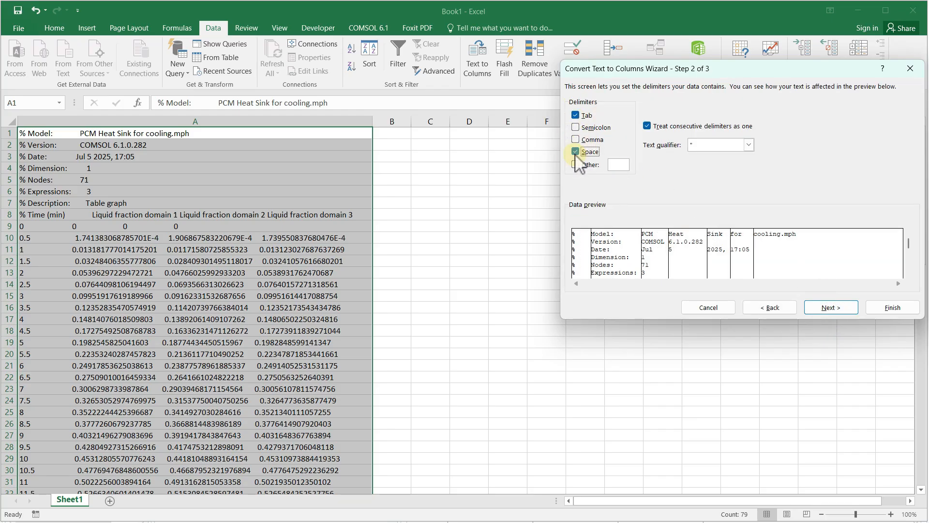
{"action": "left_click", "coordinate": [831, 306]}
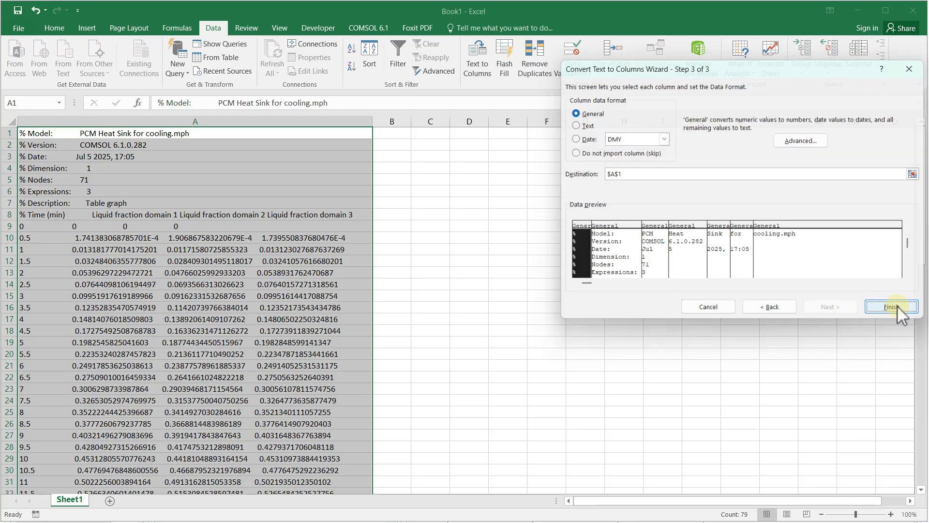
{"action": "left_click", "coordinate": [896, 306]}
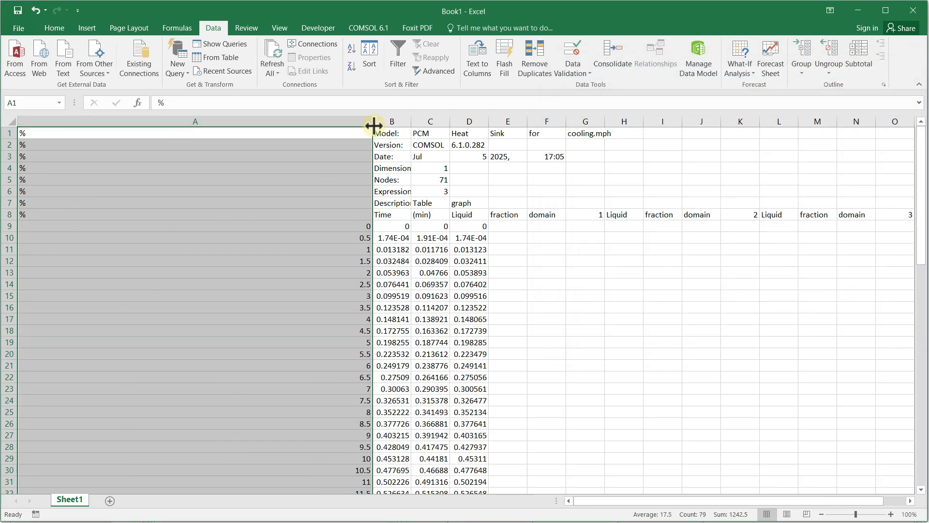
Narrow column A and widen column B to fit its entries, checking the adjacent data columns C and D.
{"action": "left_click_drag", "start_coordinate": [371, 121], "coordinate": [109, 125]}
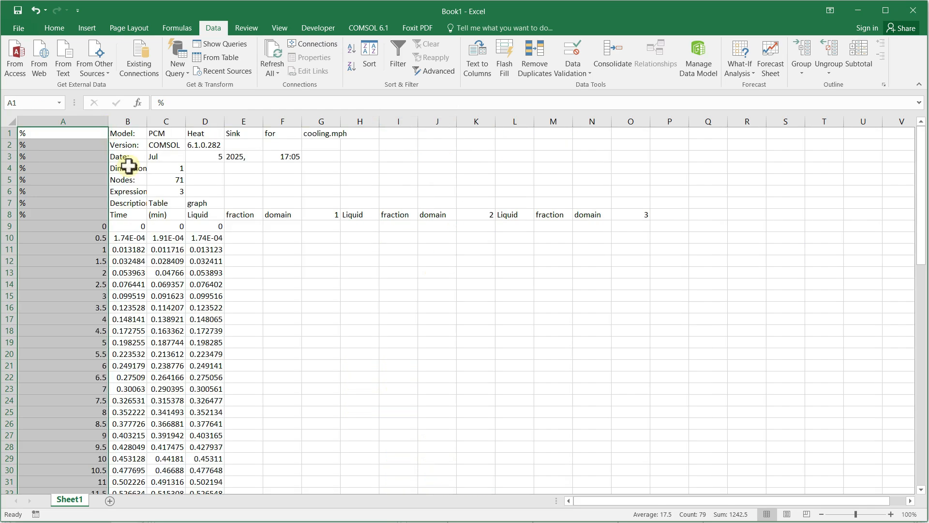
{"action": "left_click", "coordinate": [101, 137]}
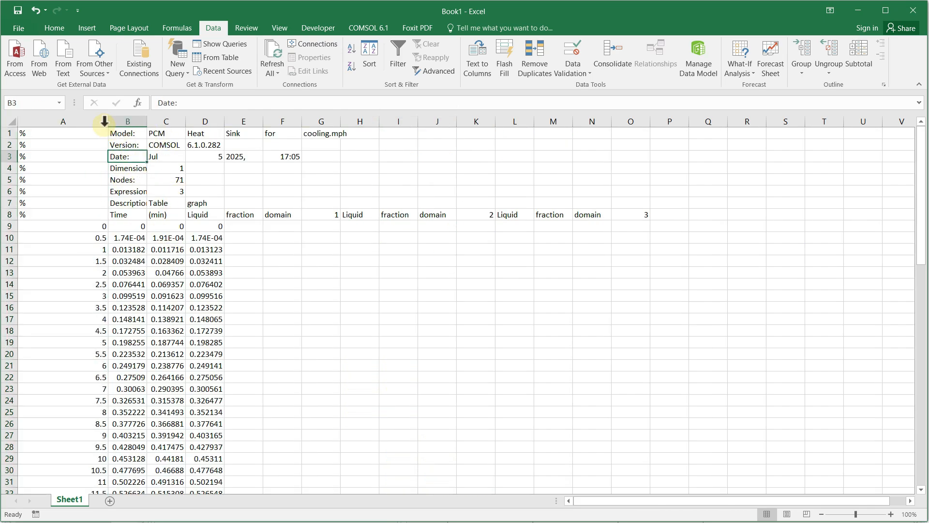
{"action": "left_click", "coordinate": [86, 121]}
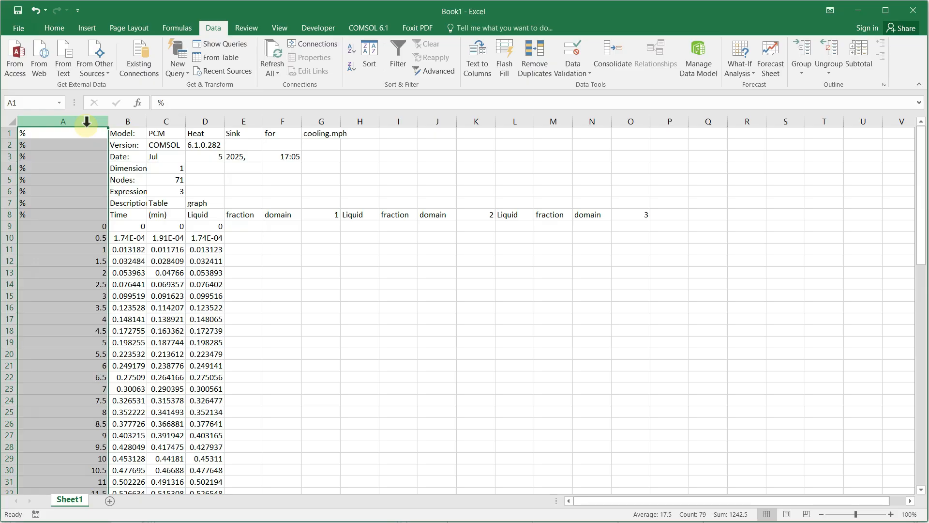
{"action": "left_click", "coordinate": [139, 118]}
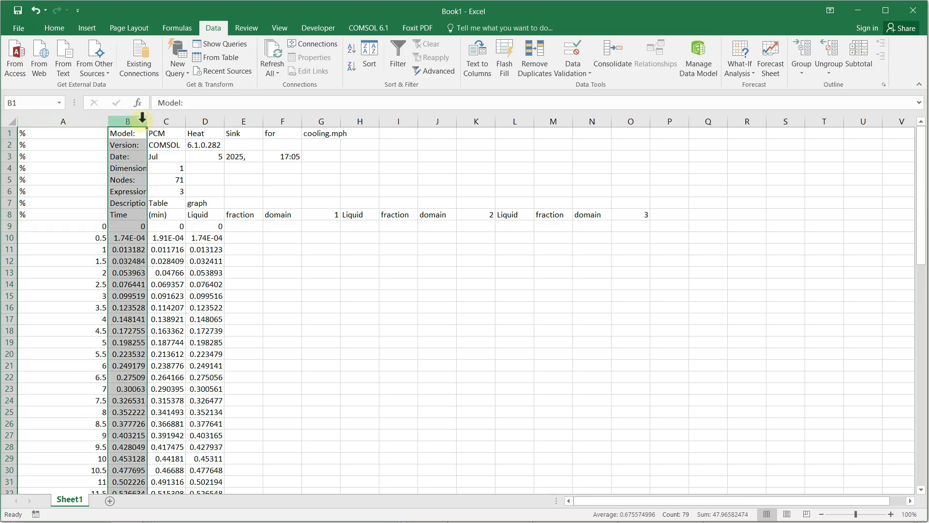
{"action": "left_click_drag", "start_coordinate": [147, 121], "coordinate": [174, 127]}
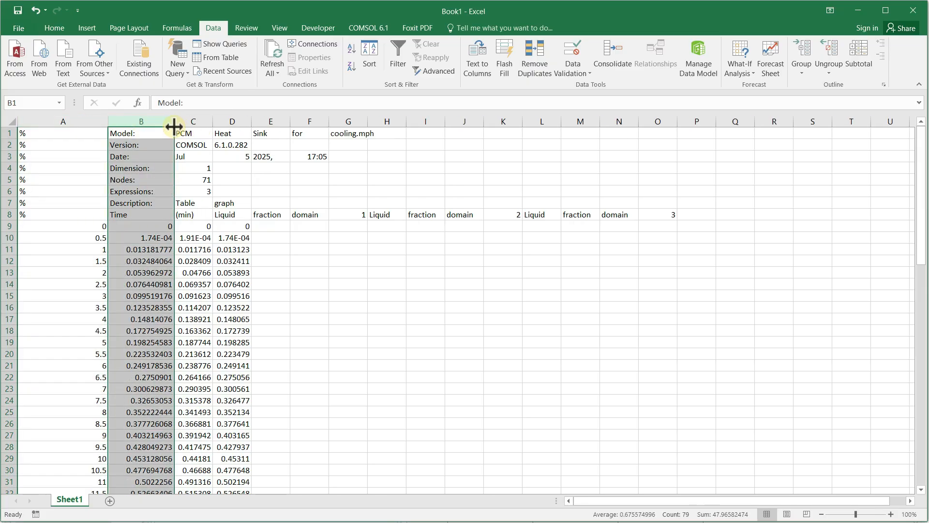
{"action": "left_click", "coordinate": [196, 122]}
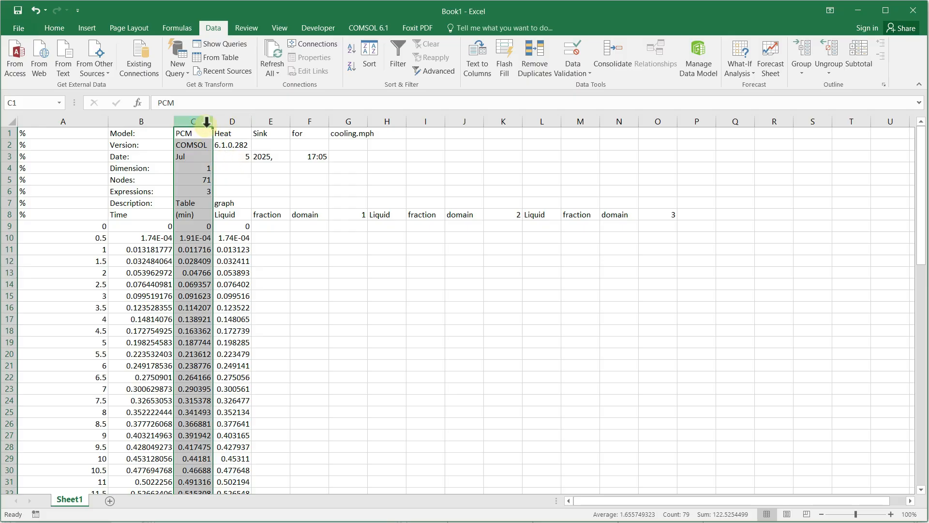
{"action": "left_click", "coordinate": [233, 122]}
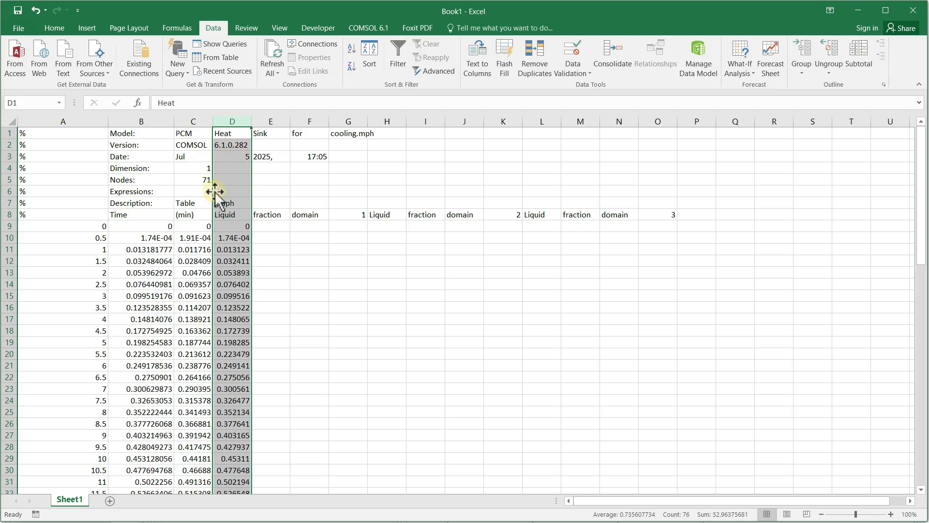
Clear the contents of the exported header block in cells A1:O8.
{"action": "left_click", "coordinate": [124, 213]}
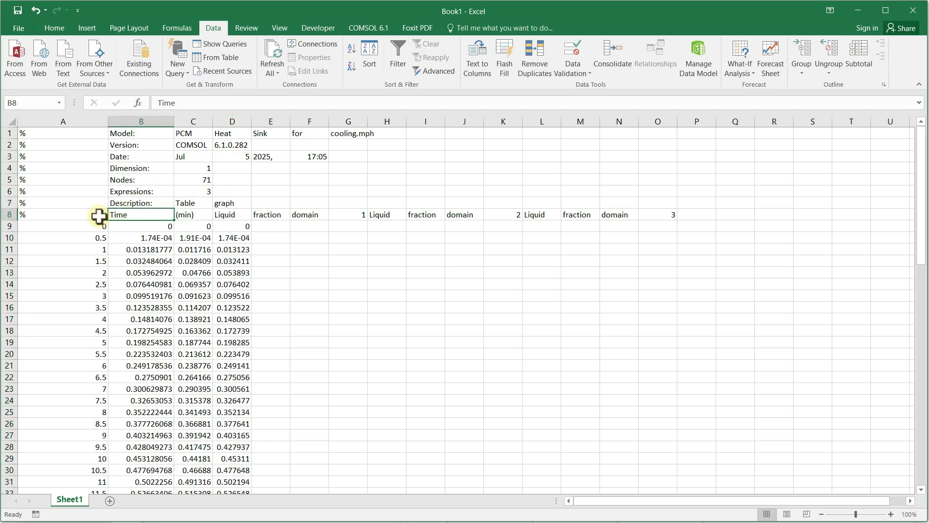
{"action": "left_click", "coordinate": [84, 217]}
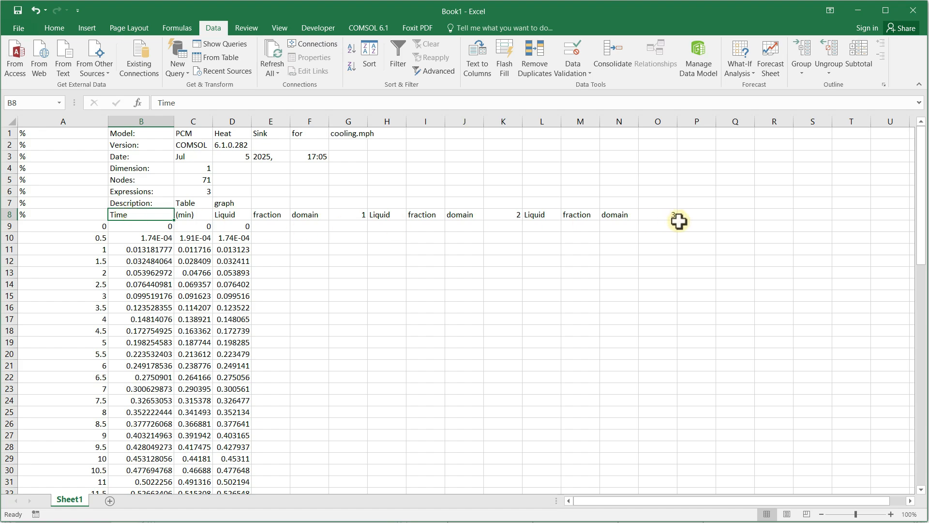
{"action": "left_click_drag", "start_coordinate": [662, 213], "coordinate": [45, 134]}
{"action": "key", "text": "Delete"}
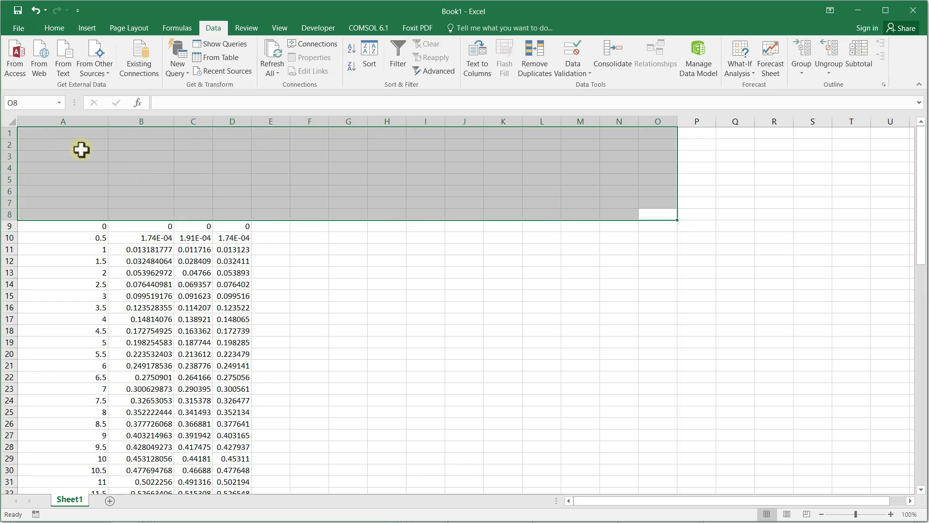
Enter the heading "Time (minutes)" in cell A8 above the time values.
{"action": "left_click", "coordinate": [80, 145]}
{"action": "left_click", "coordinate": [80, 213]}
{"action": "key", "text": "shift"}
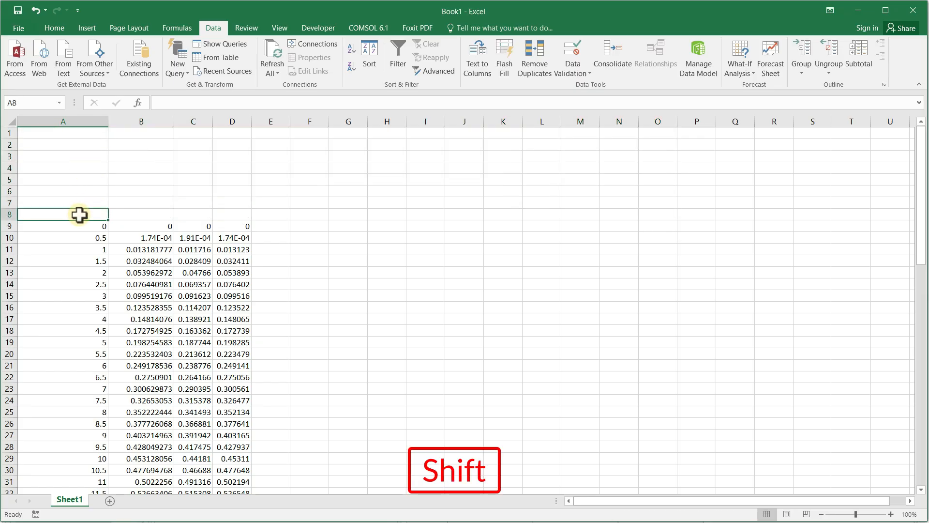
{"action": "type", "text": "Time"}
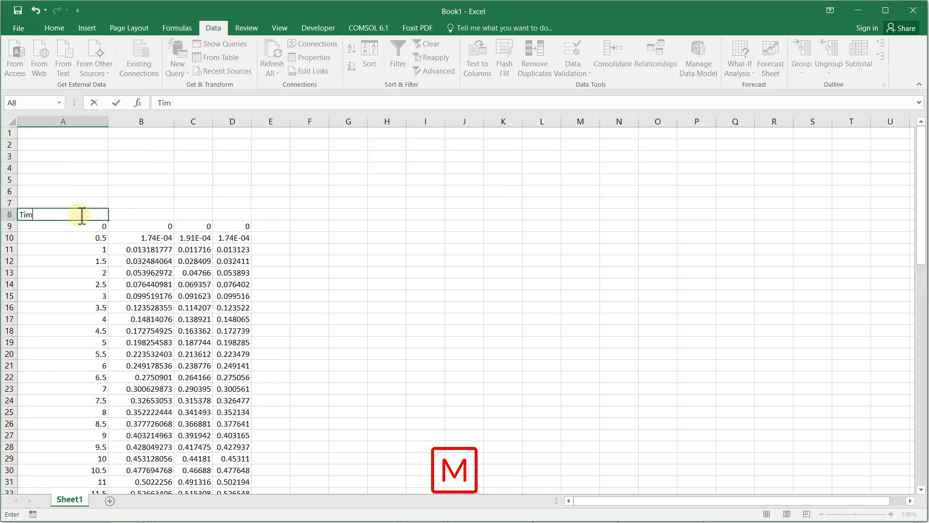
{"action": "left_click", "coordinate": [245, 98]}
{"action": "type", "text": "()"}
{"action": "key", "text": "Left"}
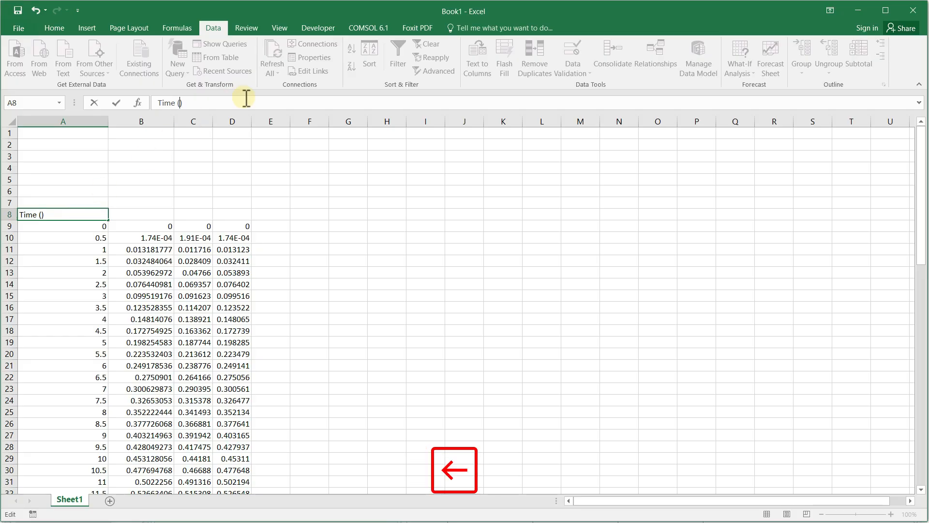
{"action": "type", "text": "minutes"}
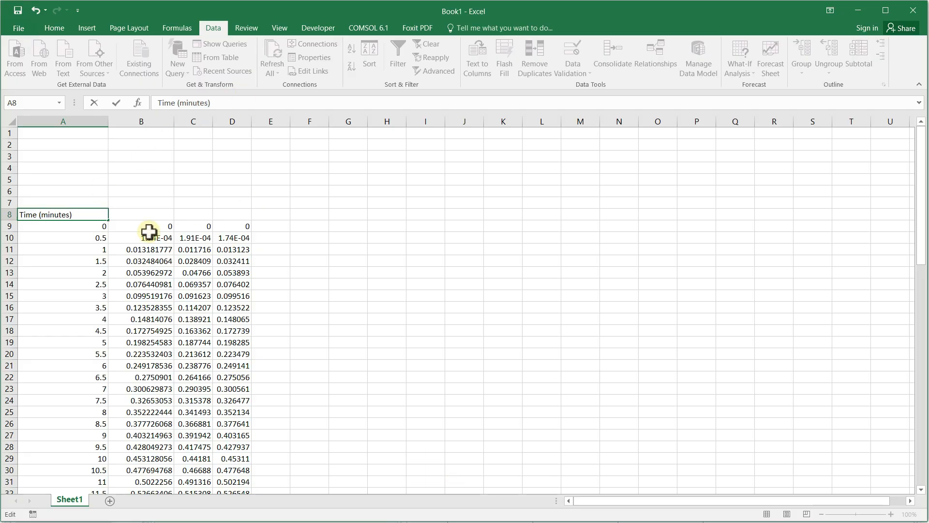
Enter the heading "Liquid Fraction domain 1" in cell B8 above the first data column.
{"action": "left_click", "coordinate": [152, 214]}
{"action": "type", "text": "Liqui"}
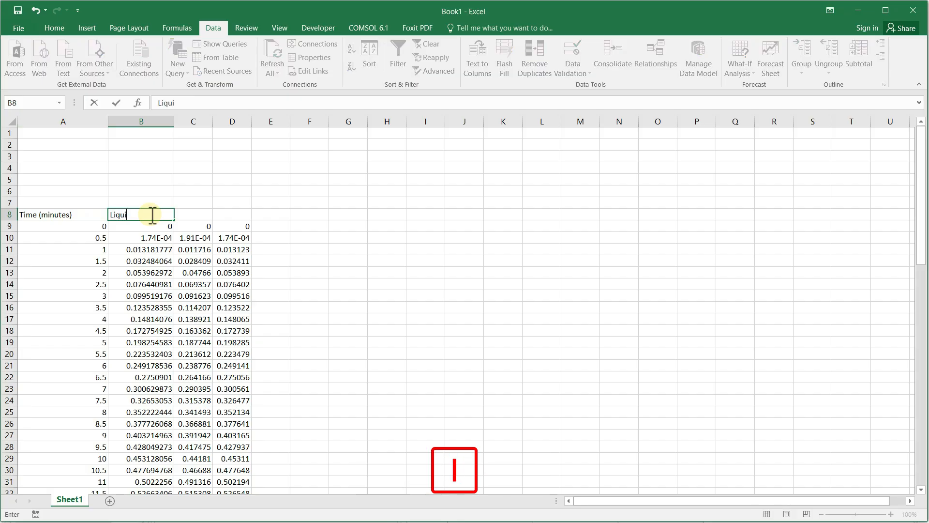
{"action": "type", "text": "d Fraction"}
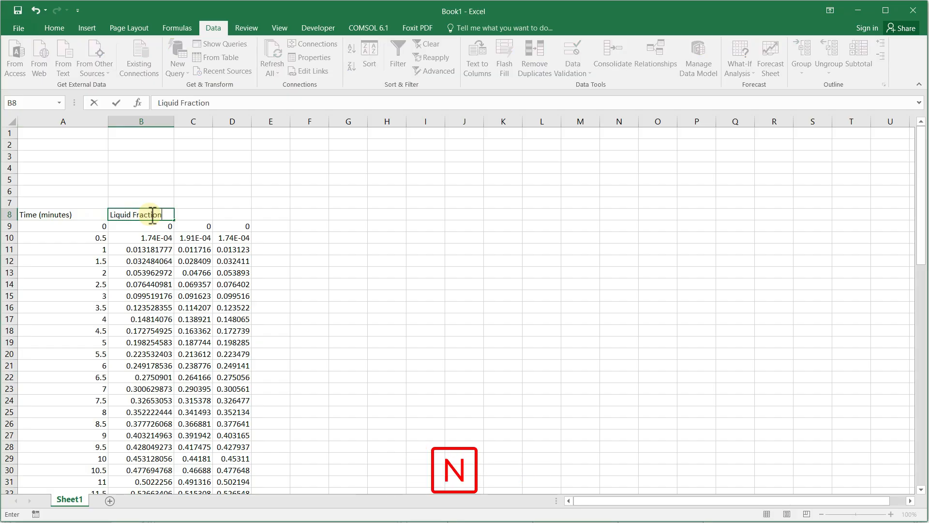
{"action": "type", "text": " domain 1"}
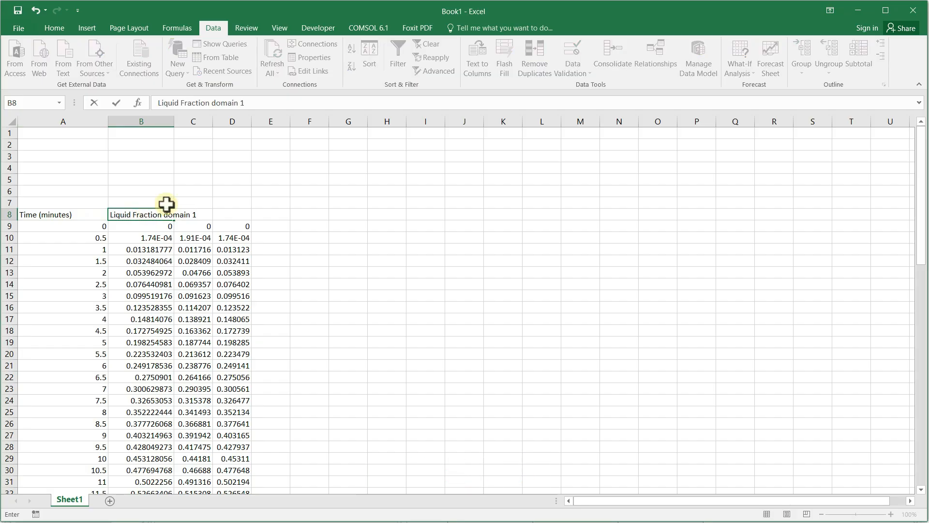
{"action": "left_click", "coordinate": [193, 179]}
Copy the heading in B8 into cells C8 and D8, and autofit the widths of columns B, C and D.
{"action": "left_click", "coordinate": [137, 212]}
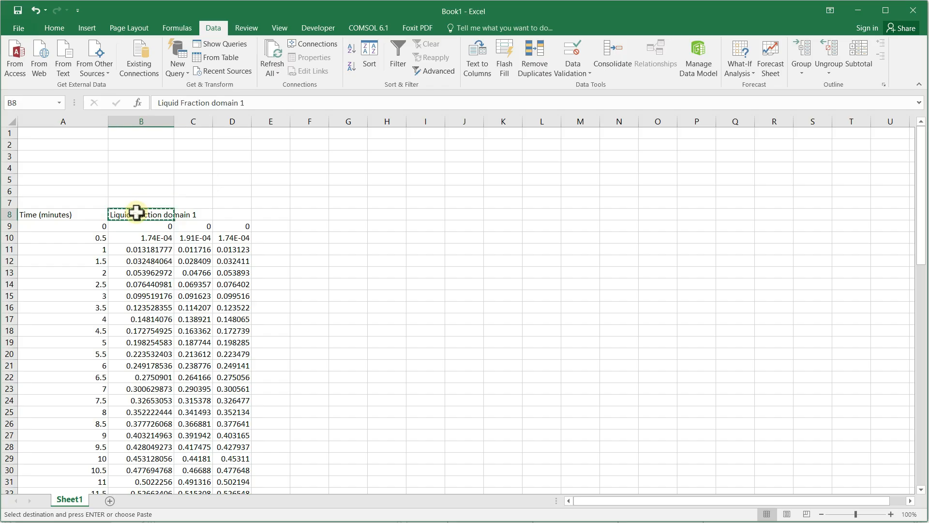
{"action": "key", "text": "ctrl+c"}
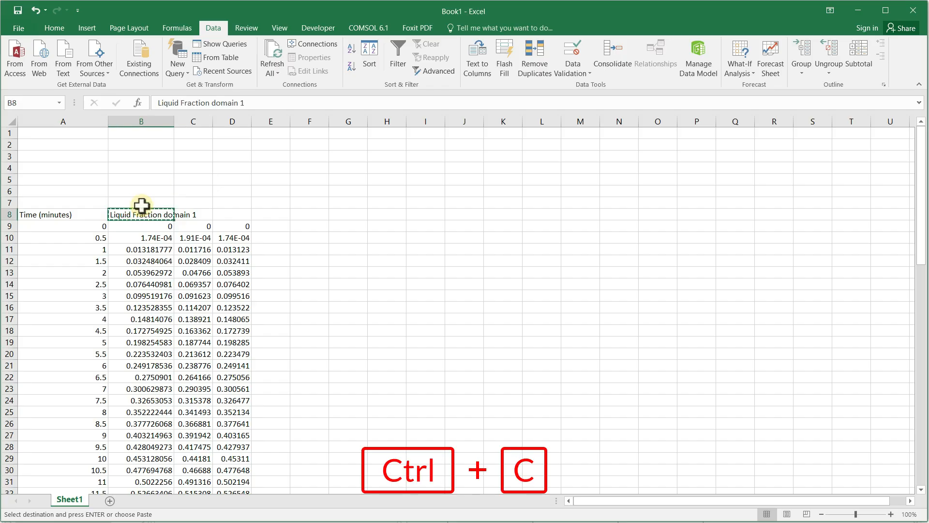
{"action": "double_click", "coordinate": [178, 117]}
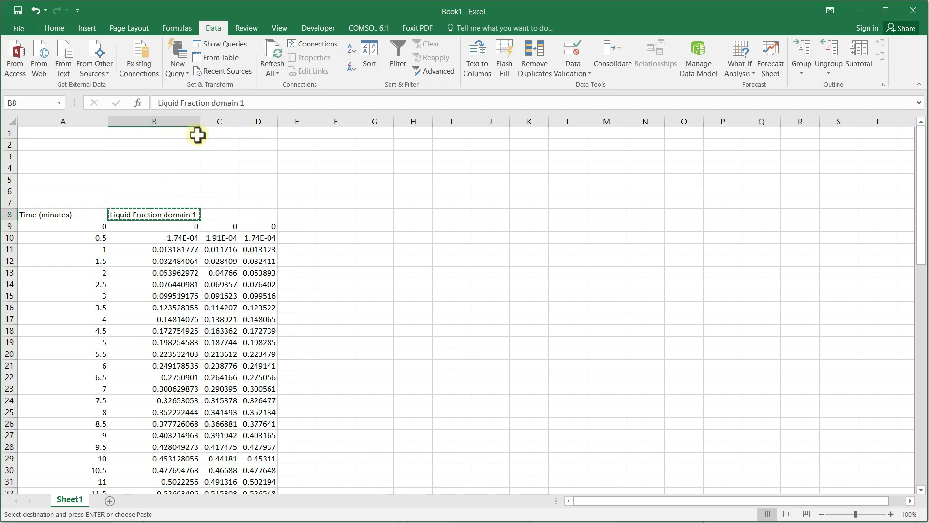
{"action": "double_click", "coordinate": [239, 121]}
{"action": "left_click", "coordinate": [232, 216]}
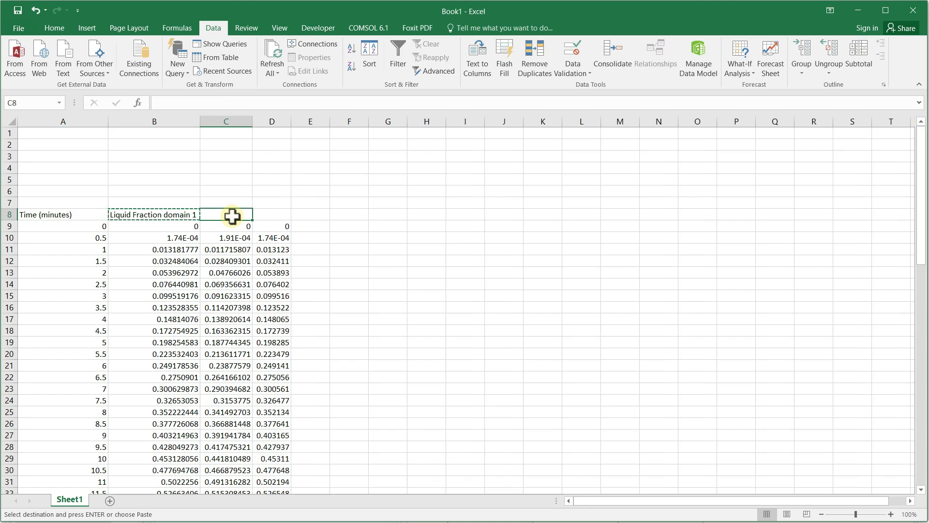
{"action": "key", "text": "ctrl+v"}
{"action": "double_click", "coordinate": [252, 121]}
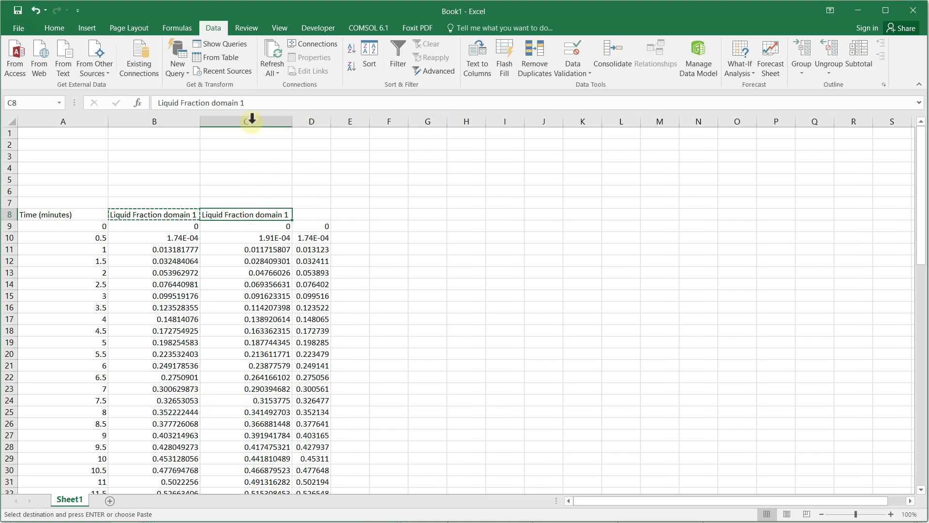
{"action": "double_click", "coordinate": [330, 121]}
{"action": "left_click", "coordinate": [319, 214]}
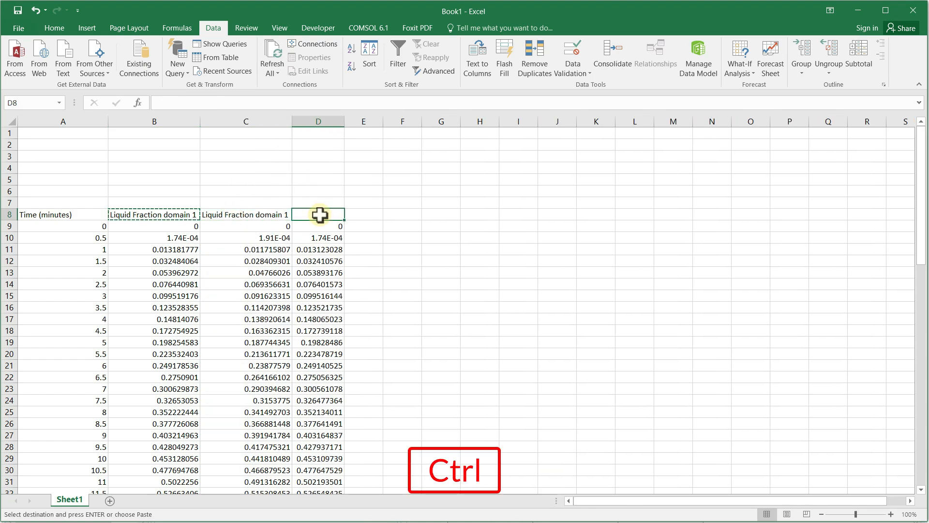
{"action": "key", "text": "ctrl+v"}
Change the copied heading in cell C8 to "Liquid Fraction domain 2".
{"action": "double_click", "coordinate": [267, 214]}
{"action": "left_click_drag", "start_coordinate": [266, 214], "coordinate": [289, 216]}
{"action": "type", "text": "2"}
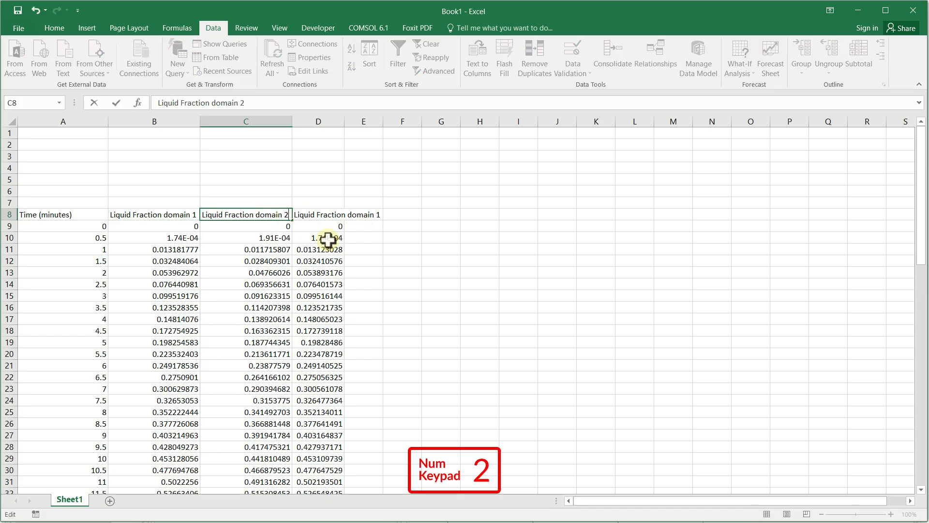
{"action": "left_click", "coordinate": [328, 239]}
Change the heading in cell D8 to "Liquid Fraction domain 3" and autofit column D to it.
{"action": "left_click", "coordinate": [319, 214]}
{"action": "left_click", "coordinate": [260, 102]}
{"action": "key", "text": "BackSpace"}
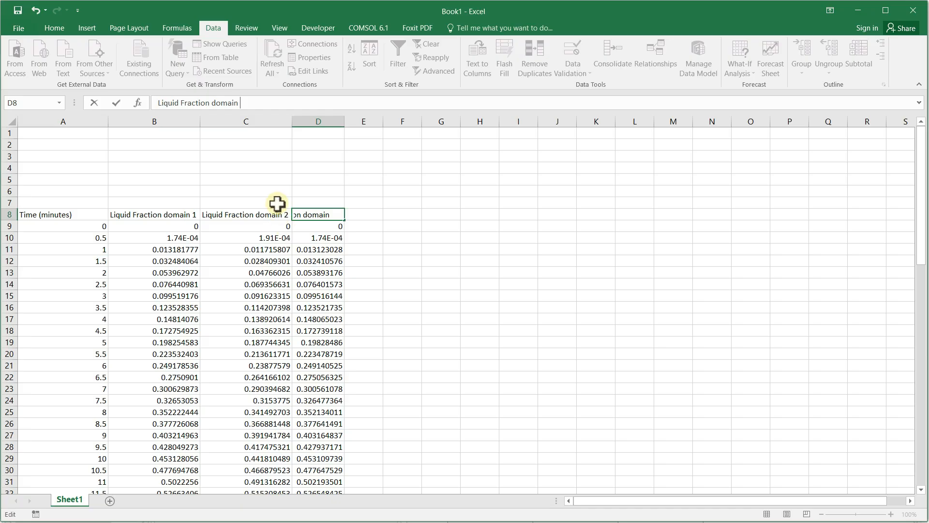
{"action": "type", "text": "3"}
{"action": "left_click", "coordinate": [283, 330]}
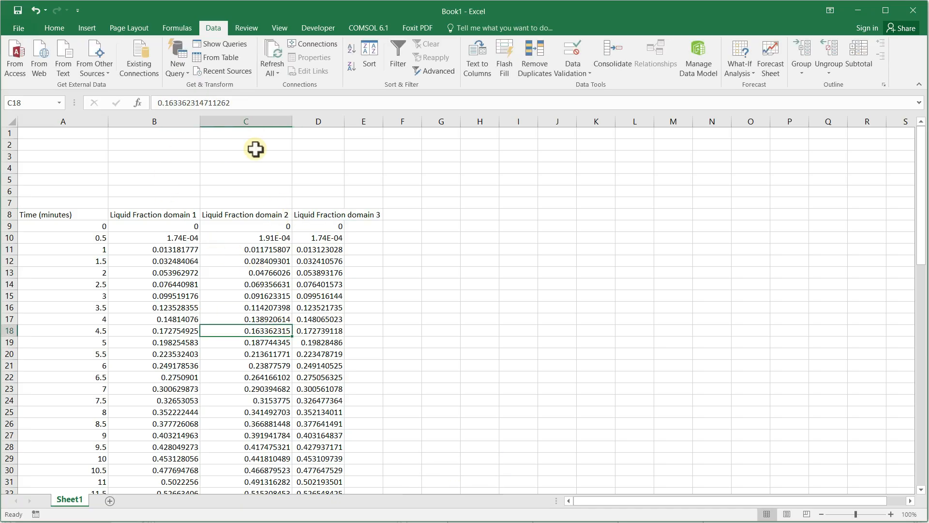
{"action": "double_click", "coordinate": [345, 122]}
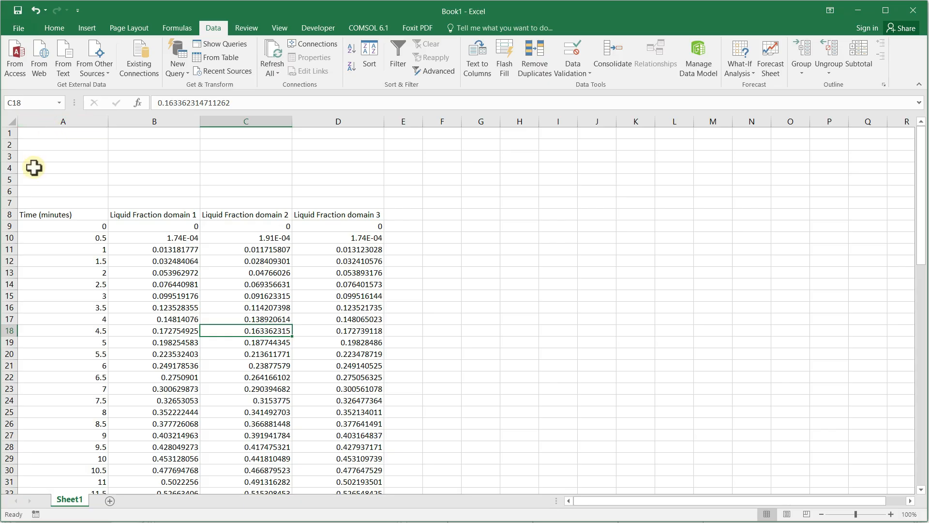
Copy the whole labelled table A8:D79 and paste it at the top of the sheet starting in cell A1.
{"action": "left_click", "coordinate": [49, 214]}
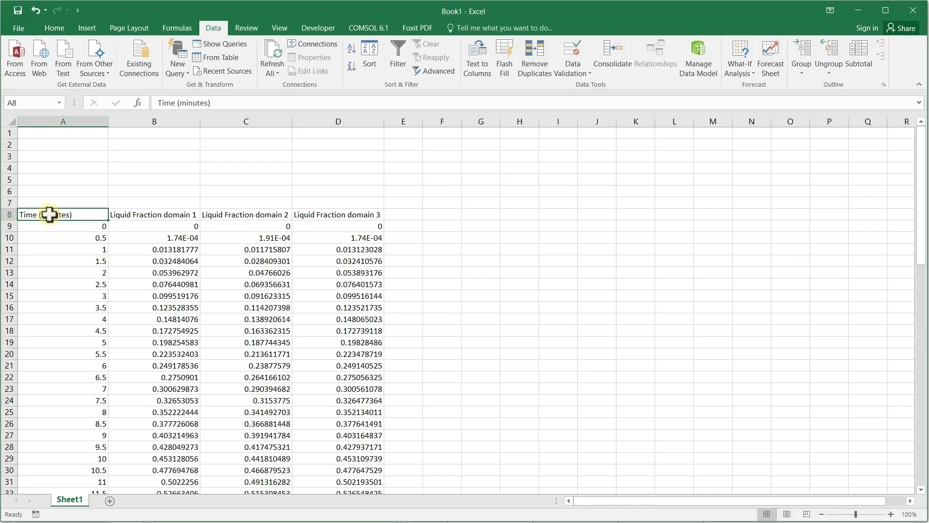
{"action": "key", "text": "ctrl+shift+Right"}
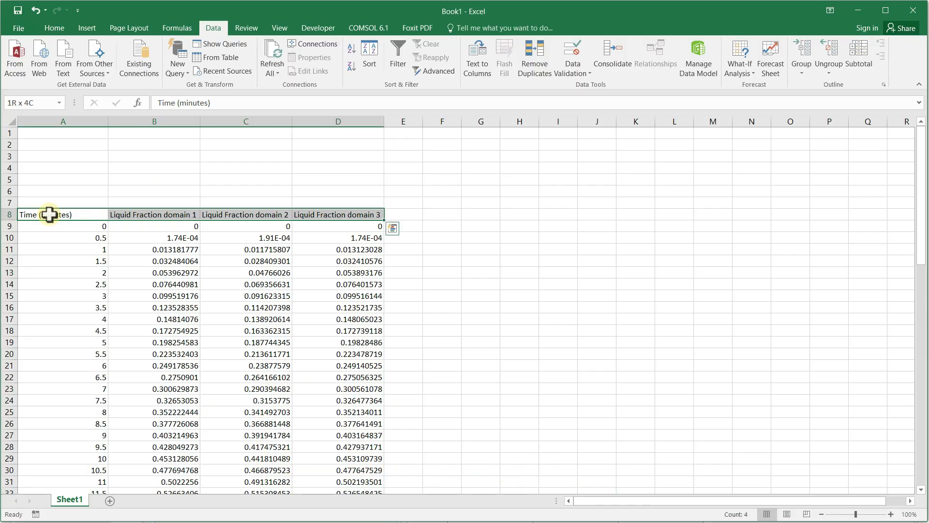
{"action": "key", "text": "ctrl+shift+Down"}
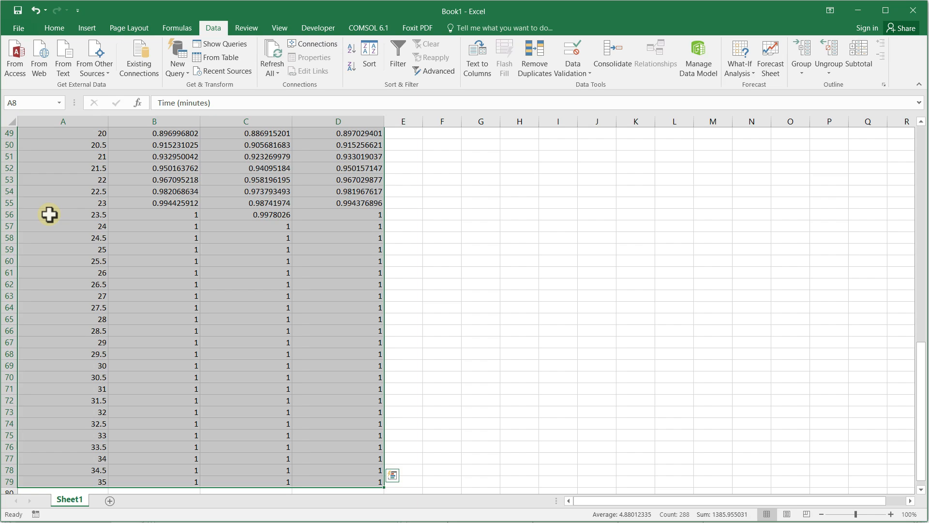
{"action": "key", "text": "ctrl+c"}
{"action": "scroll", "coordinate": [139, 279], "scroll_direction": "up", "scroll_amount": 5}
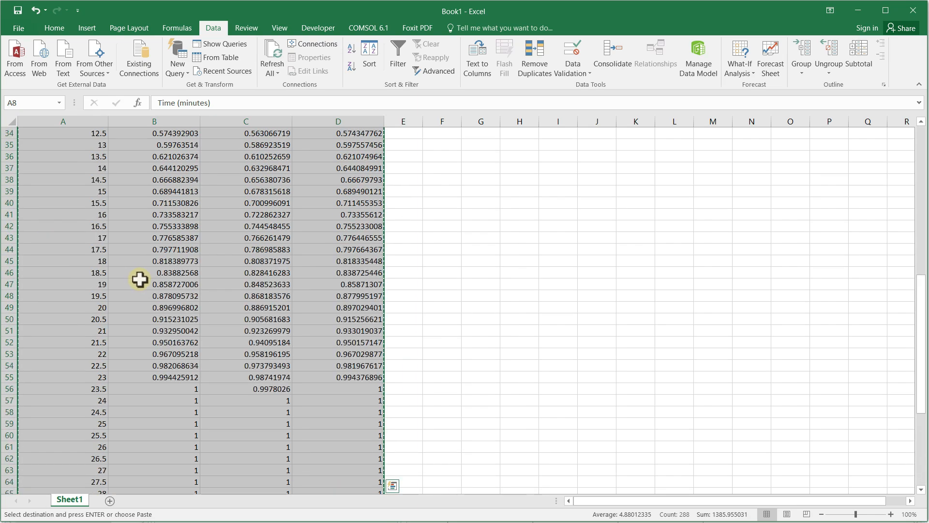
{"action": "scroll", "coordinate": [139, 279], "scroll_direction": "up", "scroll_amount": 11}
{"action": "left_click", "coordinate": [34, 132]}
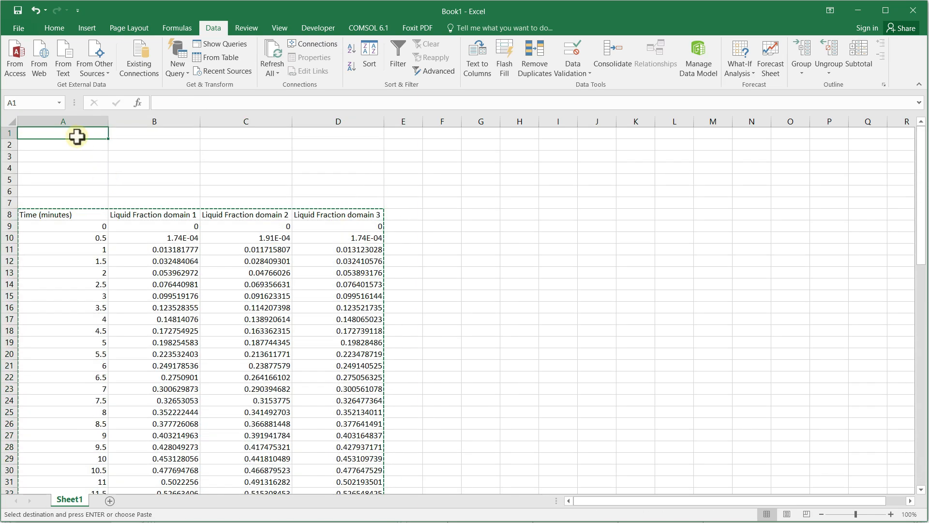
{"action": "key", "text": "ctrl"}
{"action": "key", "text": "ctrl+v"}
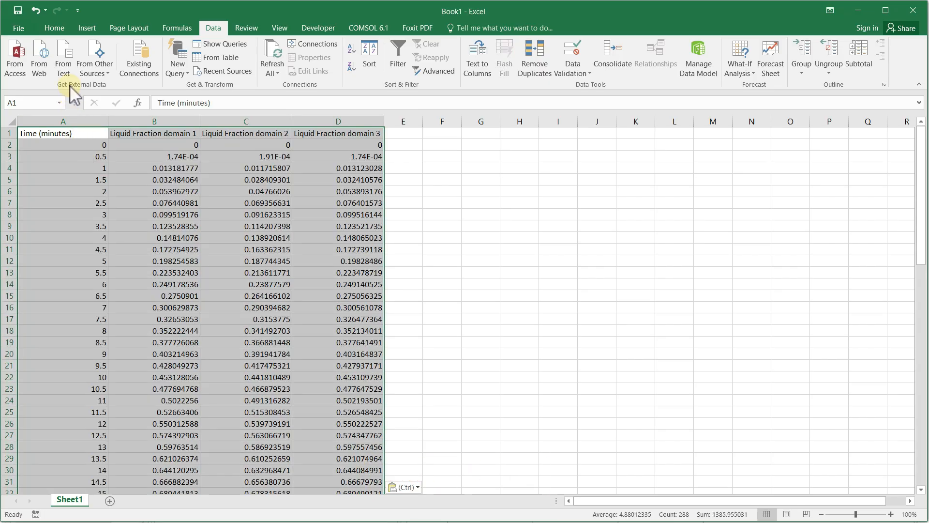
Insert a Scatter with Straight Lines chart of the pasted table and enlarge it from its upper-left corner.
{"action": "left_click", "coordinate": [87, 28]}
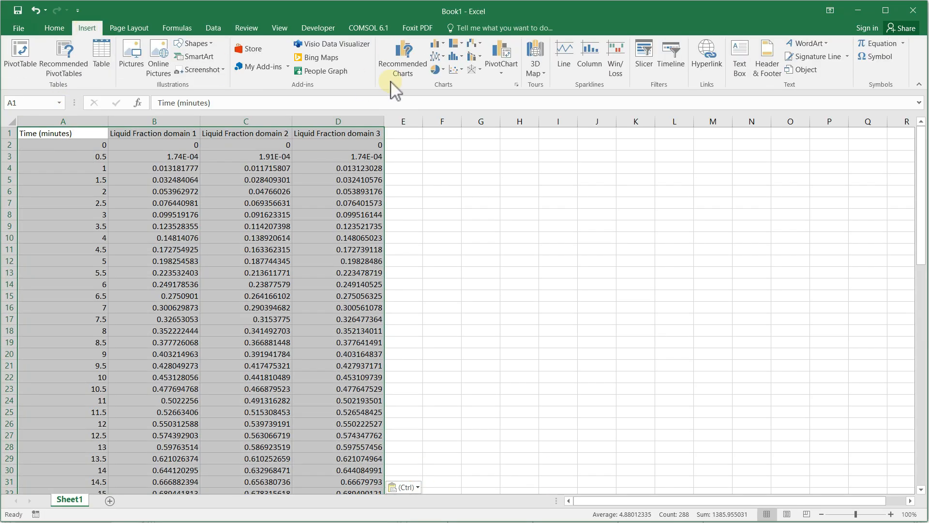
{"action": "left_click", "coordinate": [457, 71]}
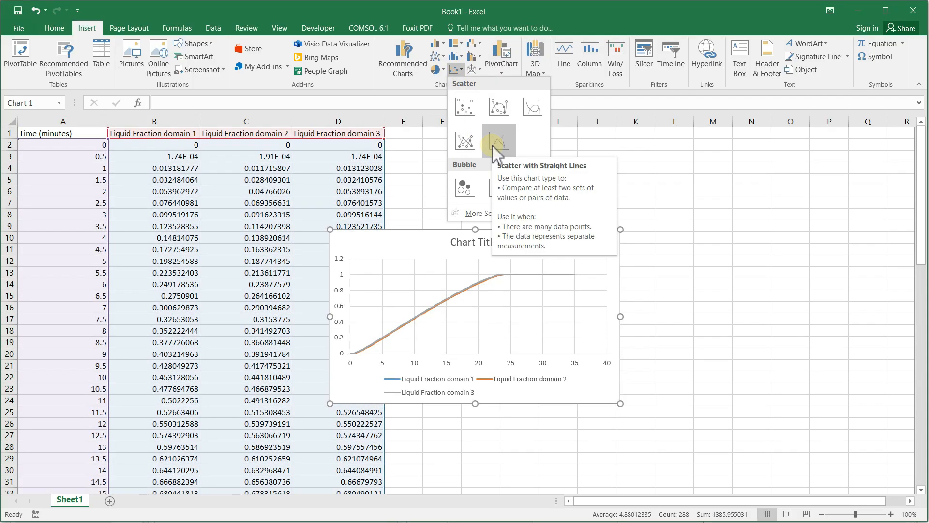
{"action": "left_click", "coordinate": [496, 154]}
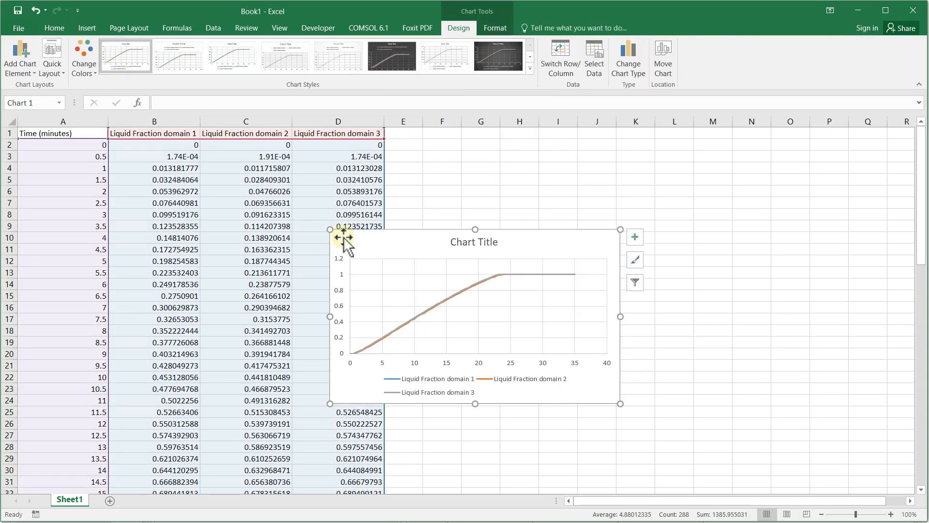
{"action": "left_click_drag", "start_coordinate": [330, 230], "coordinate": [258, 161]}
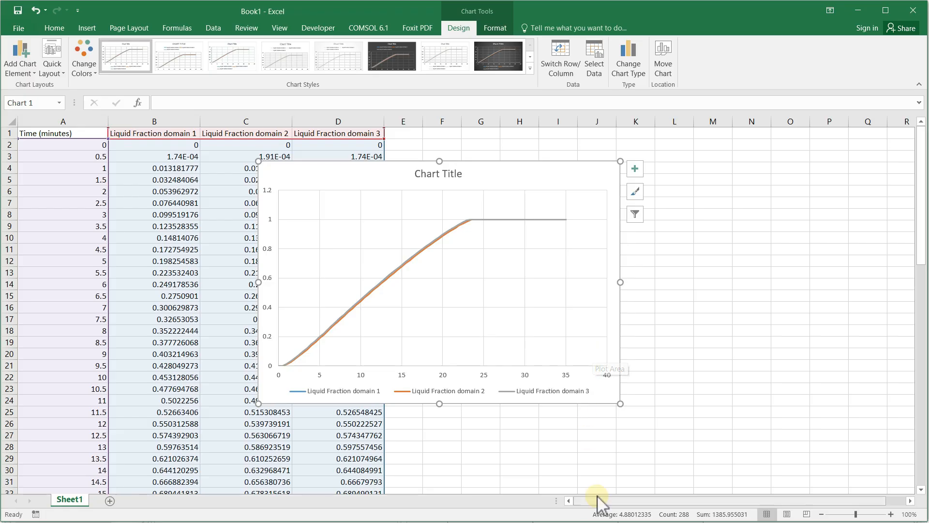
Switch to COMSOL Multiphysics and add the plot data of the liquid fraction Table Graph 5 to Export.
{"action": "left_click", "coordinate": [559, 520]}
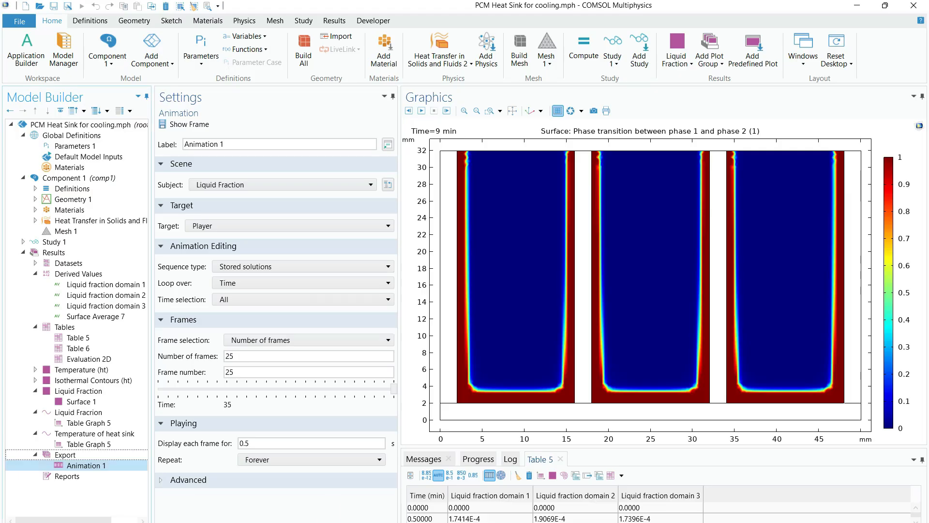
{"action": "left_click", "coordinate": [79, 422]}
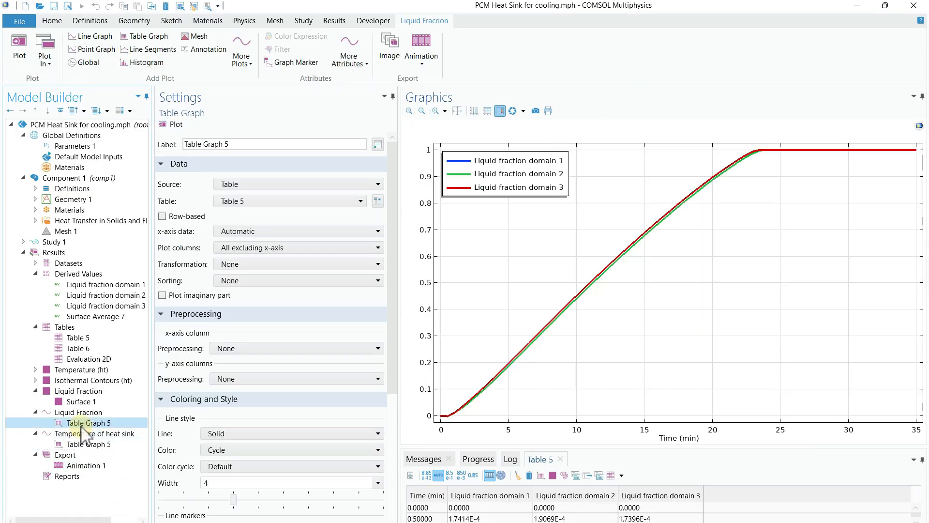
{"action": "right_click", "coordinate": [81, 424]}
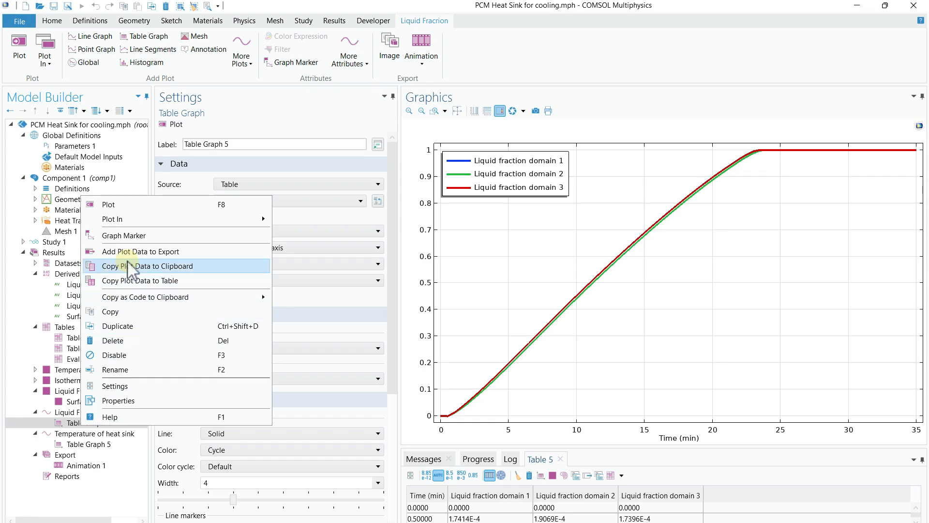
{"action": "left_click", "coordinate": [175, 252]}
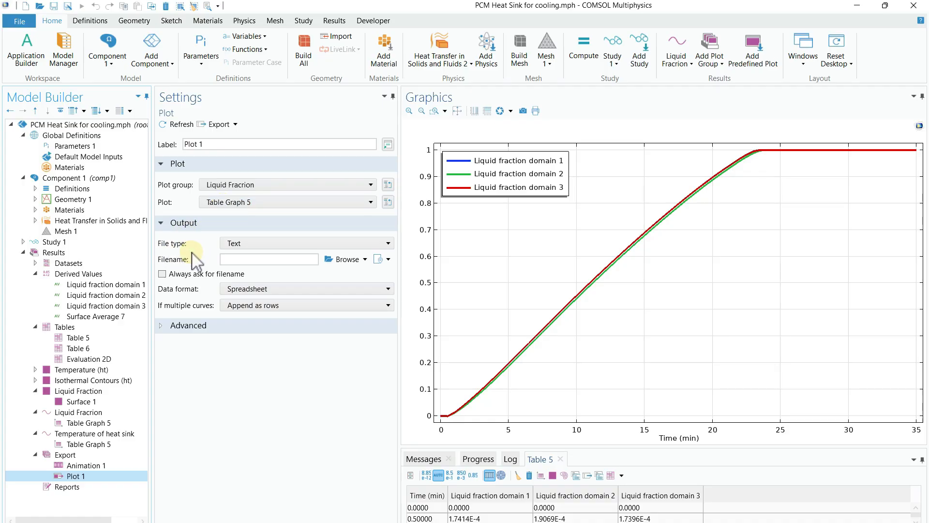
Configure the plot export as a Text file named demo in the Downloads folder, with Spreadsheet as the data format.
{"action": "left_click", "coordinate": [239, 242]}
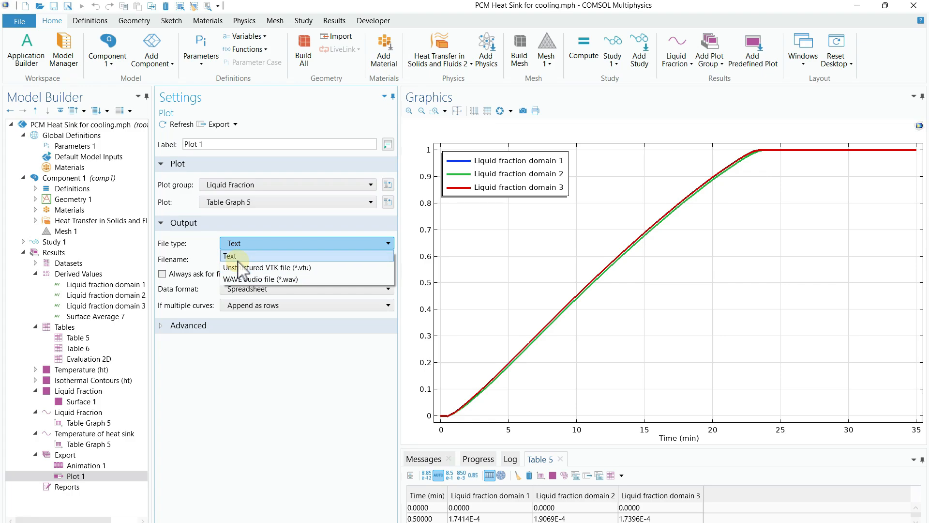
{"action": "left_click", "coordinate": [238, 260]}
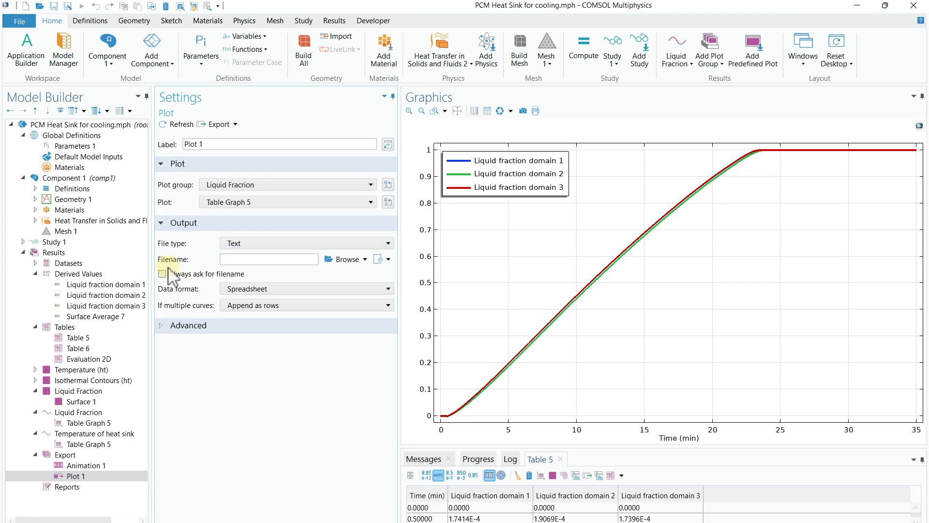
{"action": "left_click", "coordinate": [339, 260]}
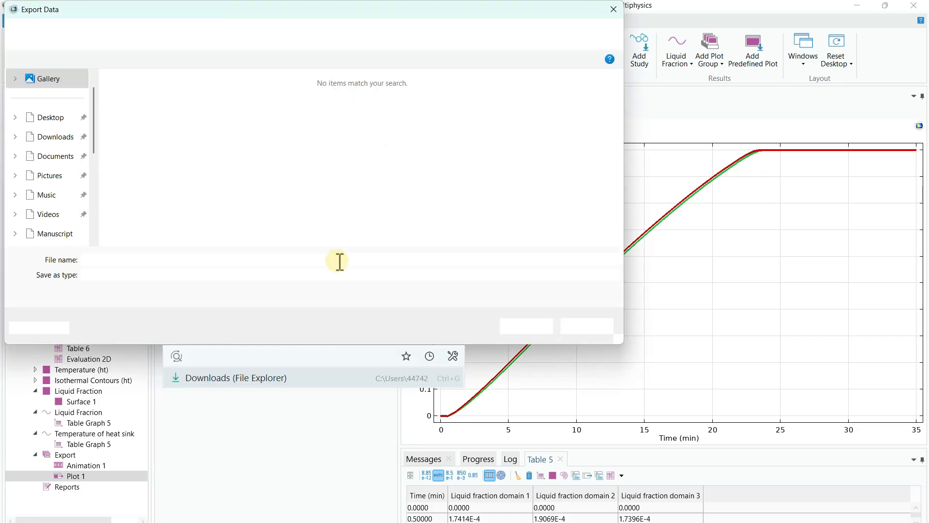
{"action": "left_click", "coordinate": [50, 138]}
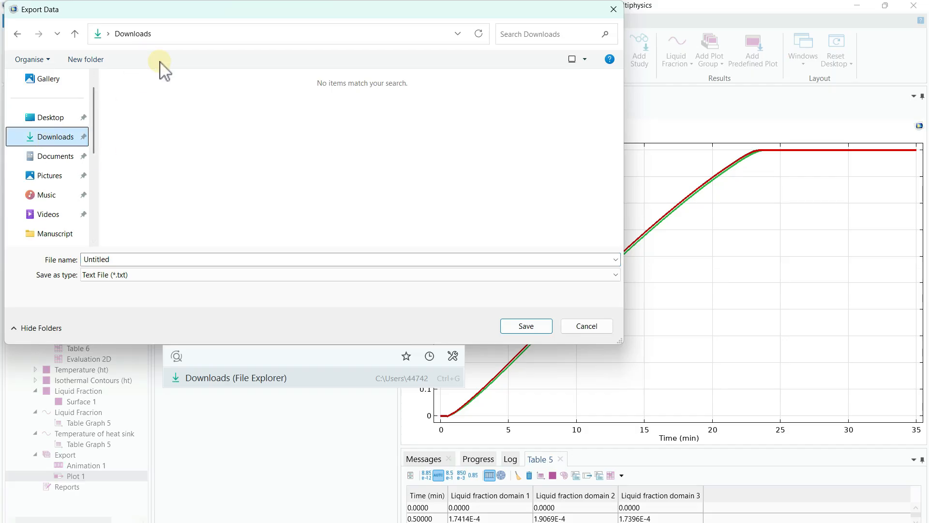
{"action": "left_click", "coordinate": [128, 260]}
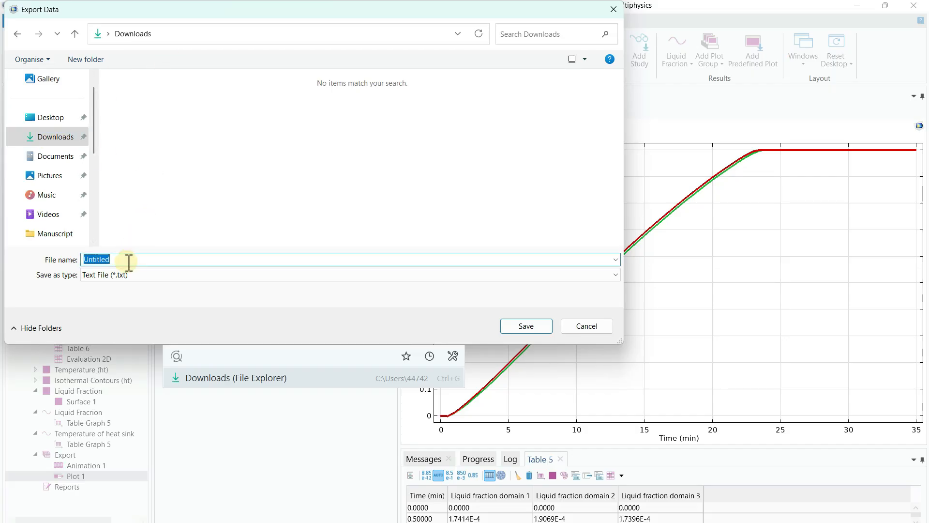
{"action": "type", "text": "demo"}
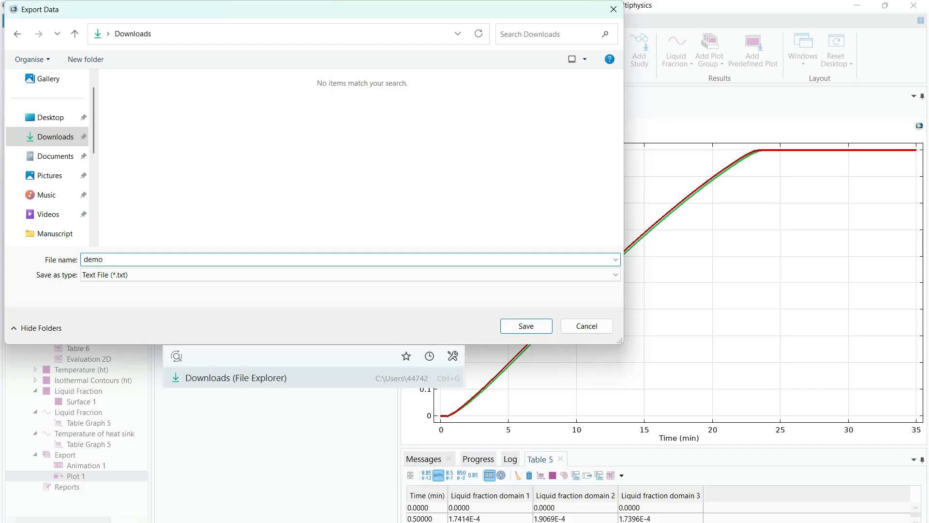
{"action": "left_click", "coordinate": [541, 329]}
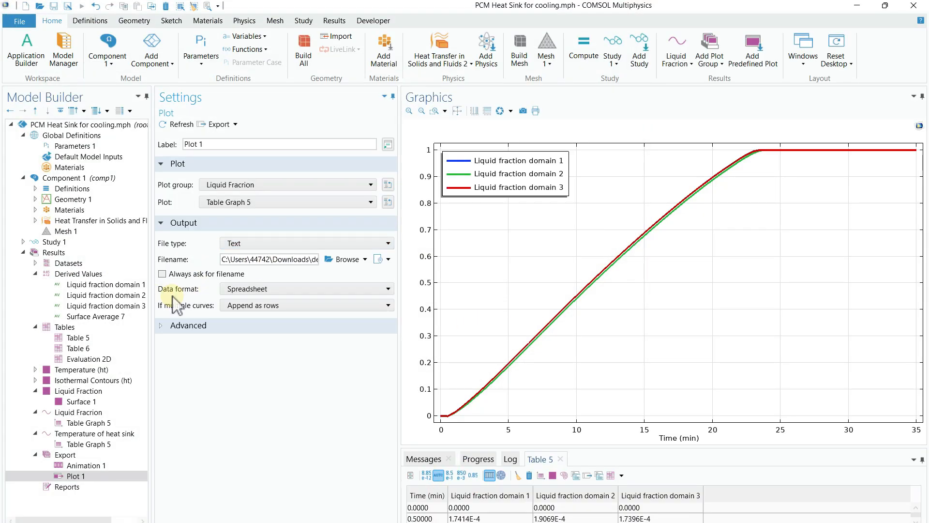
{"action": "left_click", "coordinate": [249, 290]}
{"action": "left_click", "coordinate": [249, 313]}
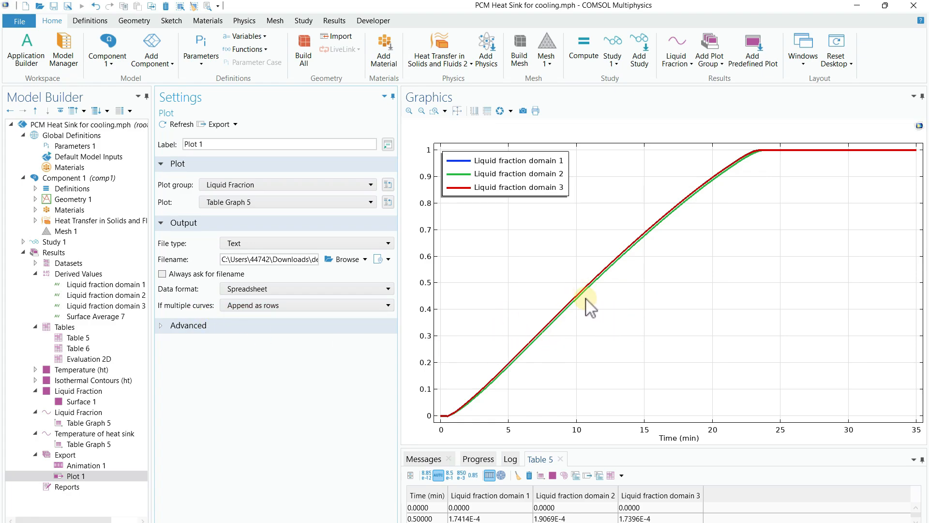
Set the plot export to append multiple curves as columns and to overwrite the file if it exists.
{"action": "left_click", "coordinate": [279, 305]}
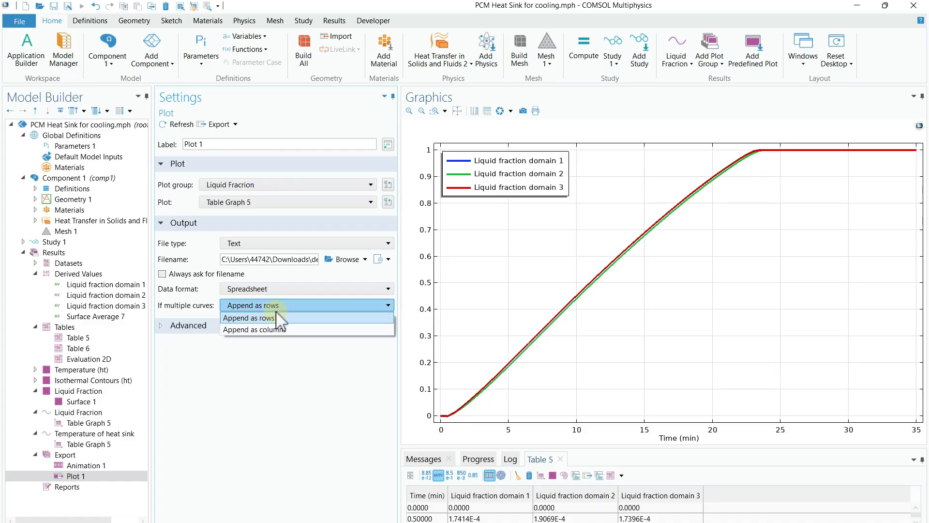
{"action": "left_click", "coordinate": [272, 328]}
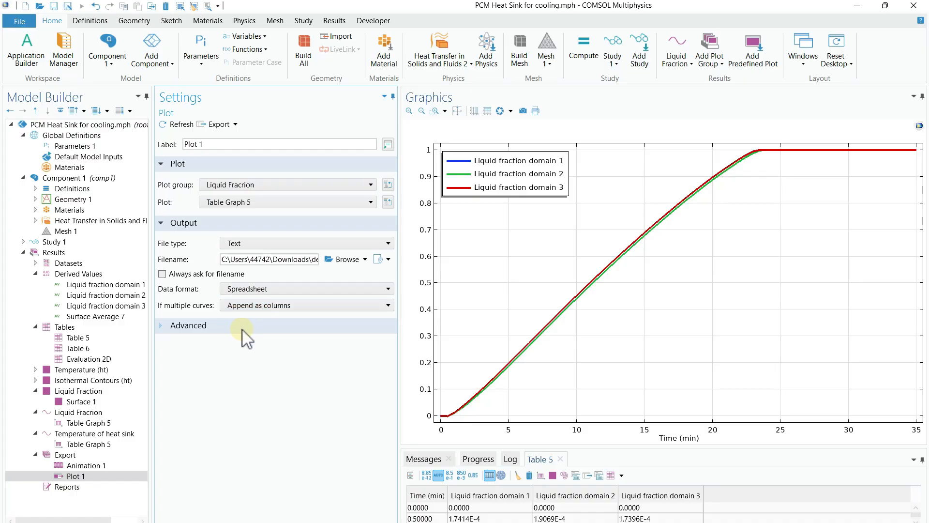
{"action": "left_click", "coordinate": [164, 329]}
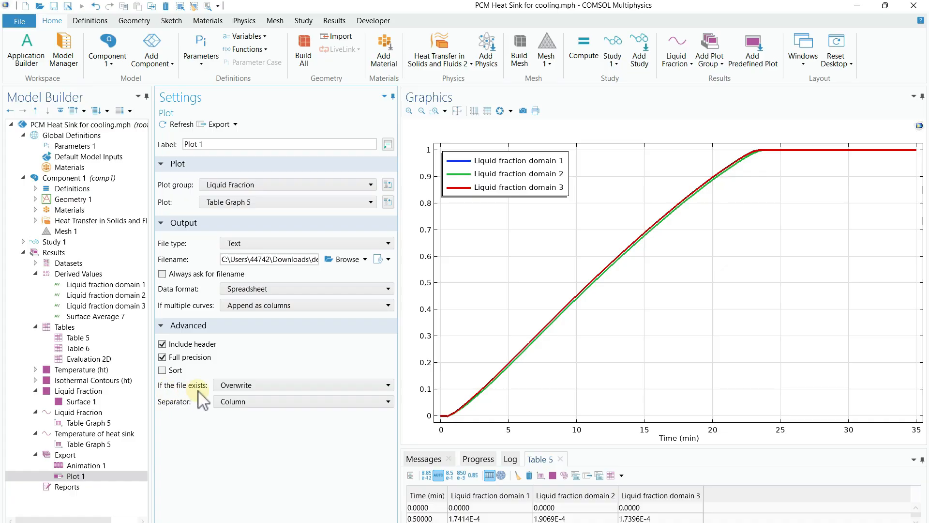
{"action": "left_click", "coordinate": [240, 385]}
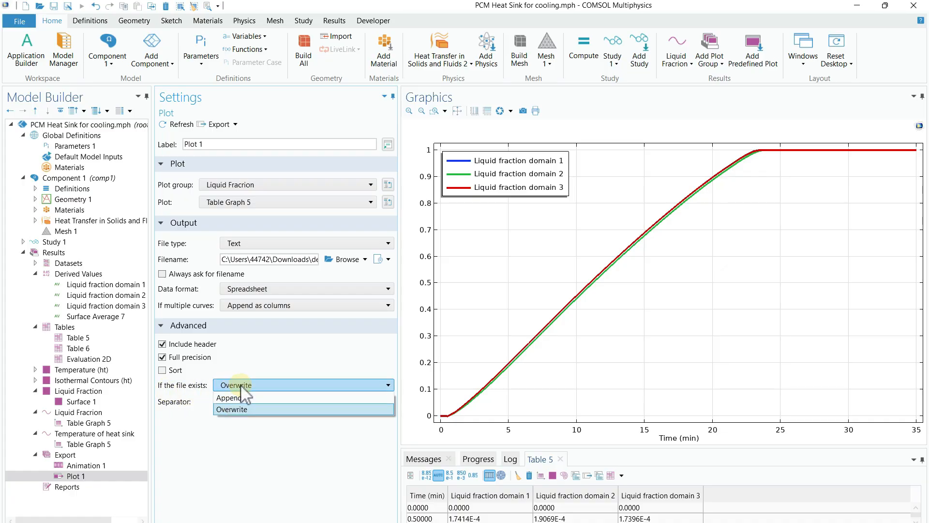
{"action": "left_click", "coordinate": [228, 410]}
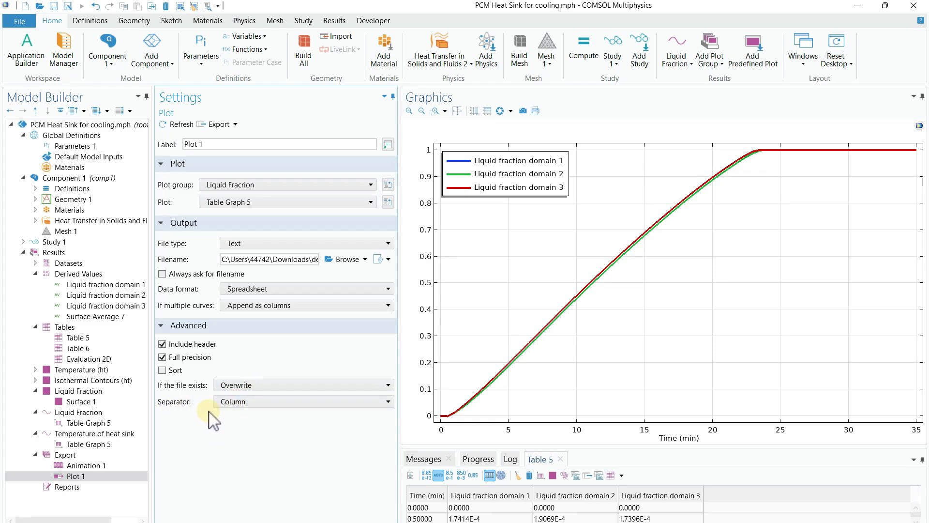
Set the export separator to Tab and export the plot data to the demo file.
{"action": "left_click", "coordinate": [239, 405]}
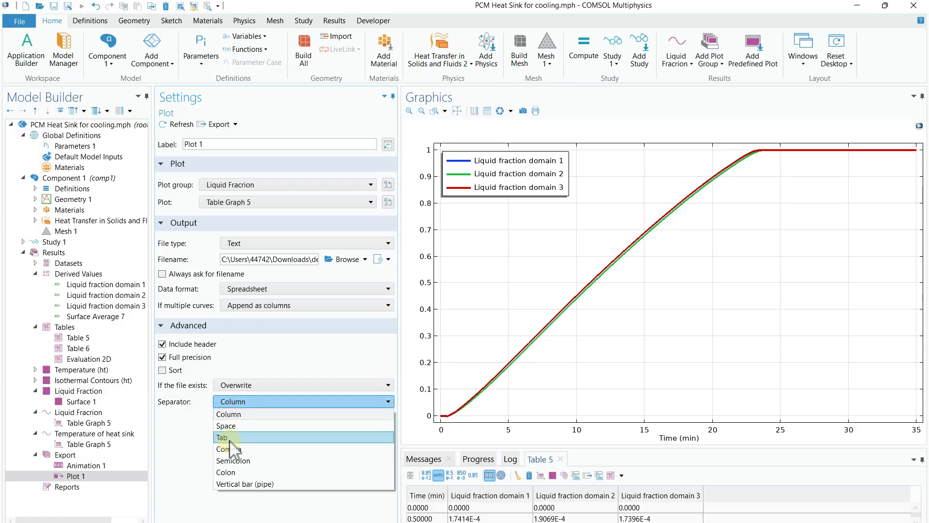
{"action": "left_click", "coordinate": [231, 437]}
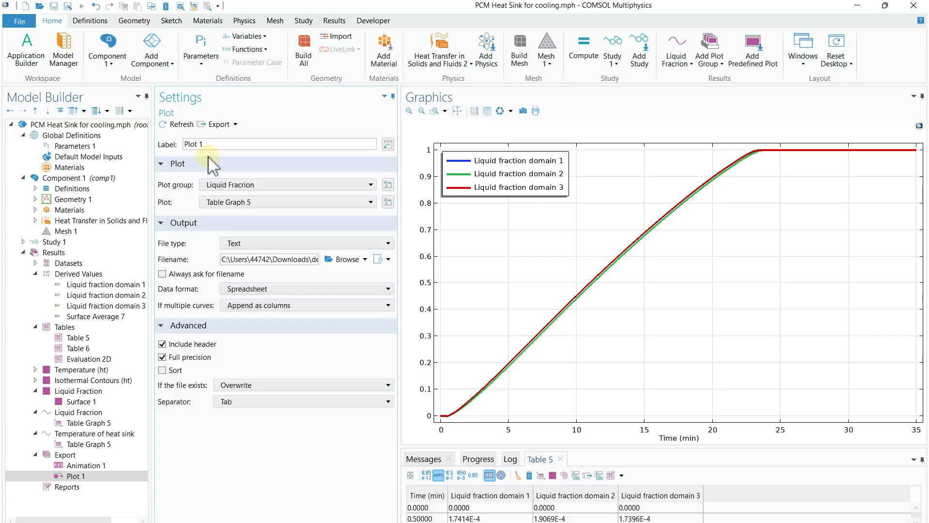
{"action": "left_click", "coordinate": [211, 125]}
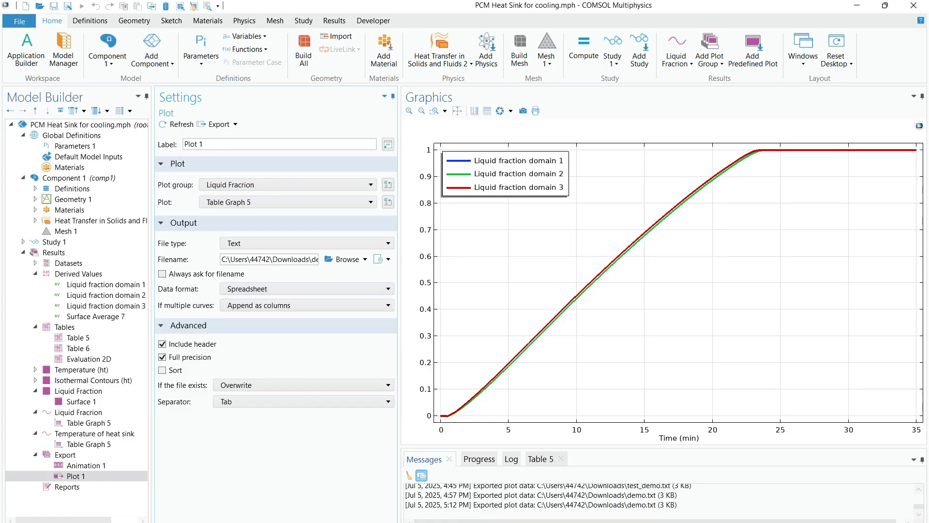
Open the exported demo text file from the Downloads folder and copy its entire contents.
{"action": "left_click", "coordinate": [534, 522]}
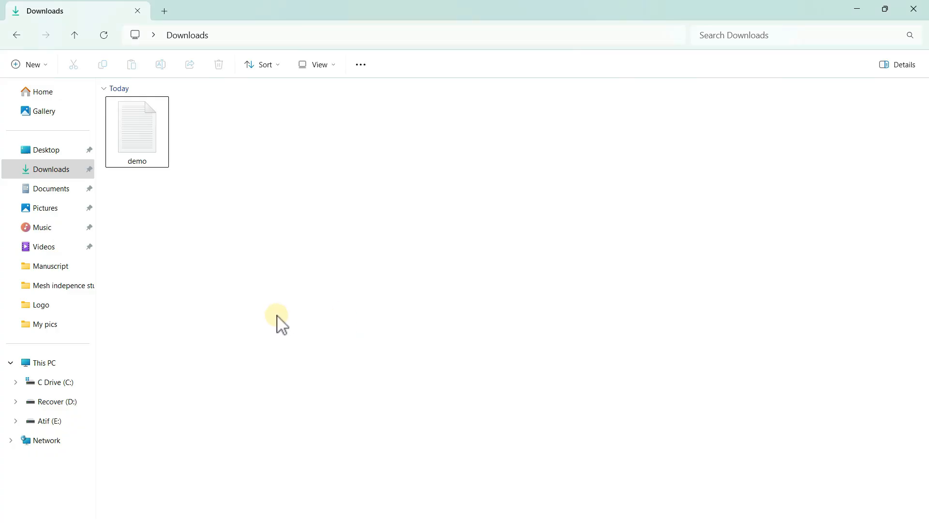
{"action": "left_click", "coordinate": [145, 145]}
{"action": "double_click", "coordinate": [147, 158]}
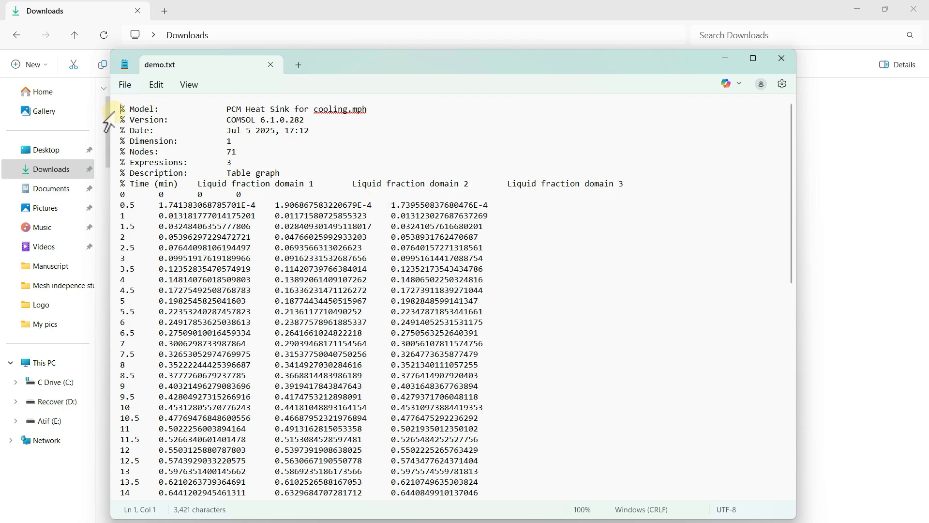
{"action": "left_click", "coordinate": [130, 118]}
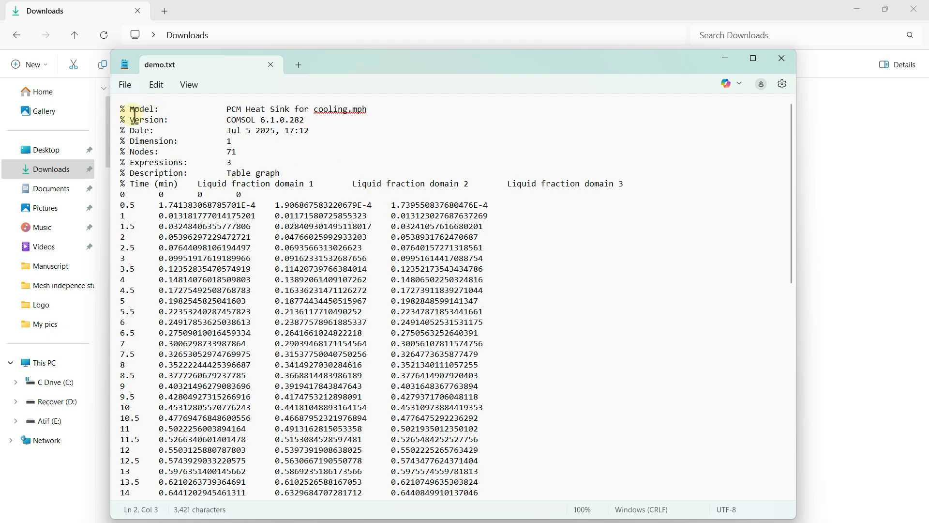
{"action": "key", "text": "ctrl+a"}
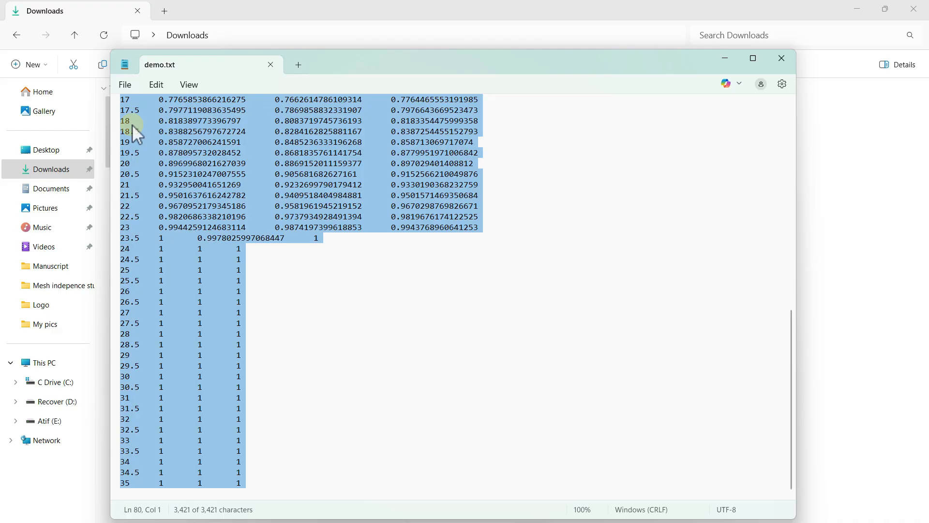
{"action": "key", "text": "ctrl+c"}
Switch to Excel and paste the copied text into the blank sheet starting in cell A1.
{"action": "left_click", "coordinate": [484, 522]}
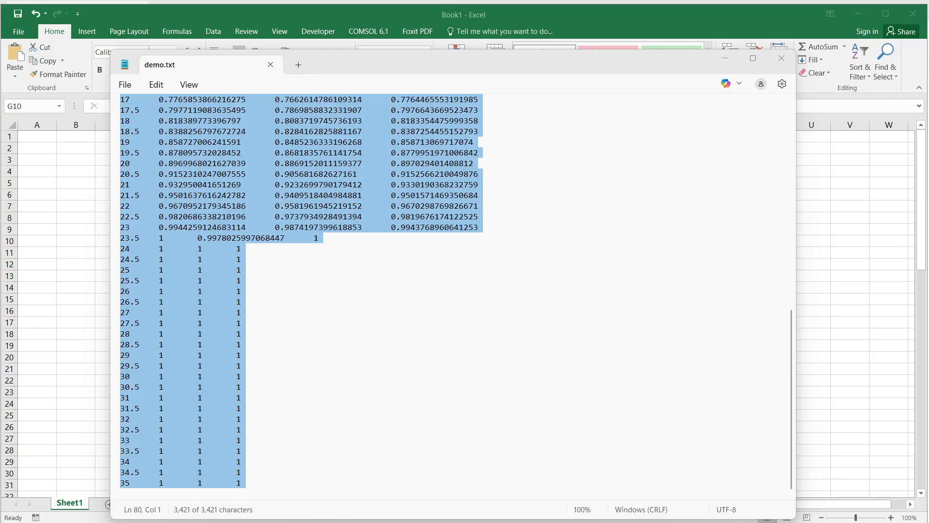
{"action": "left_click", "coordinate": [483, 521]}
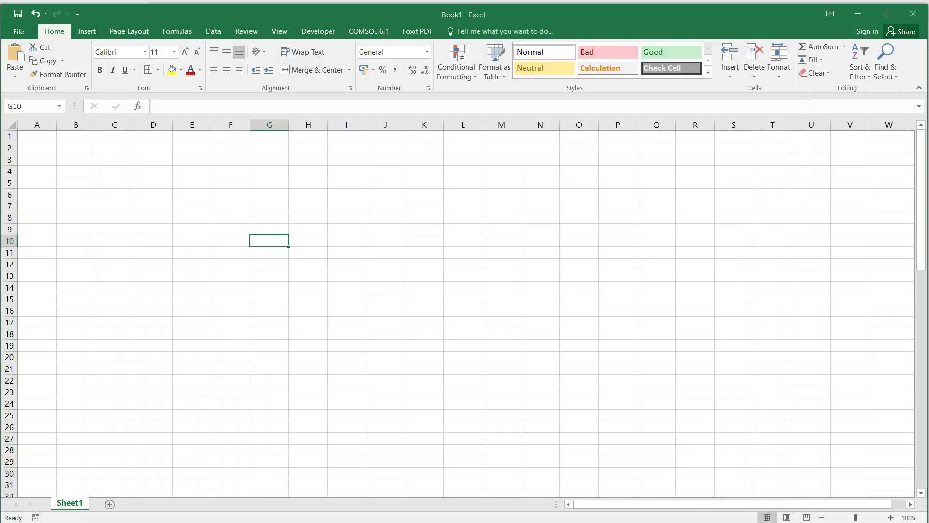
{"action": "left_click", "coordinate": [42, 137]}
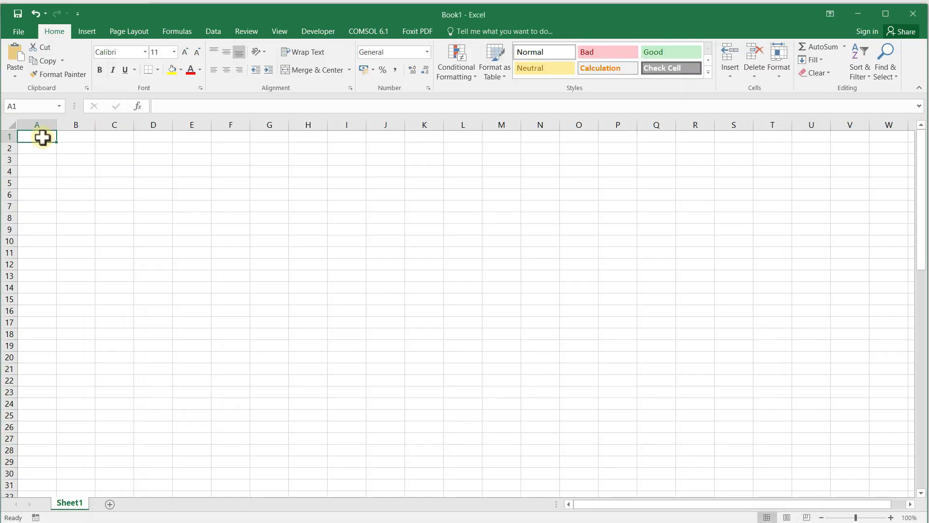
{"action": "key", "text": "ctrl+v"}
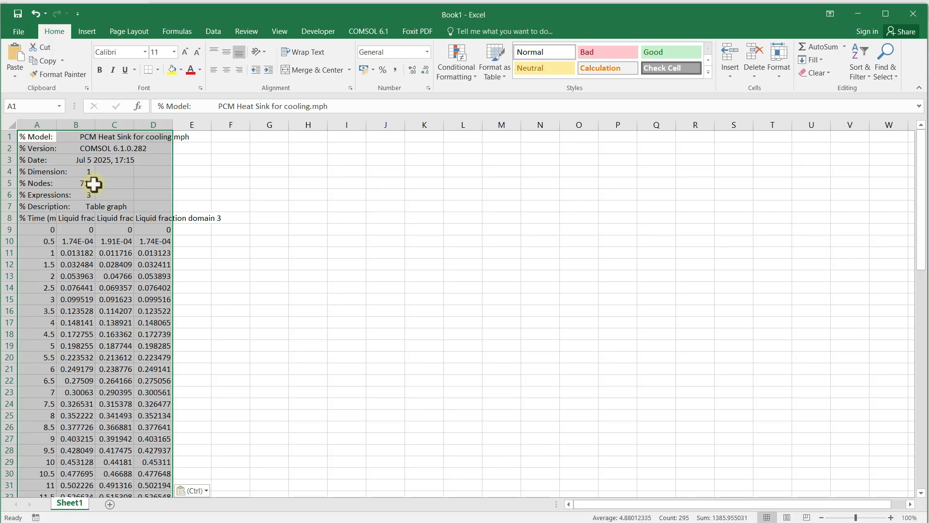
{"action": "left_click", "coordinate": [200, 172]}
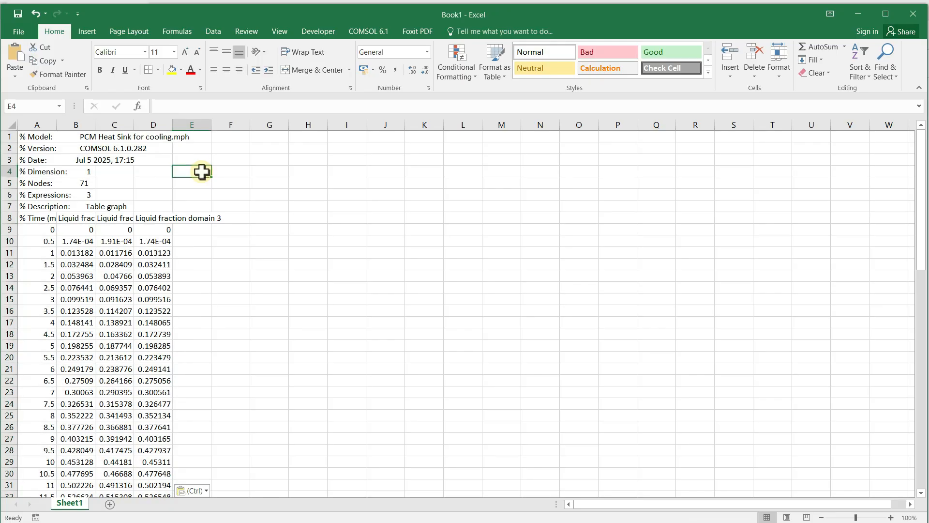
Autofit the widths of columns A to D to their contents.
{"action": "double_click", "coordinate": [57, 125]}
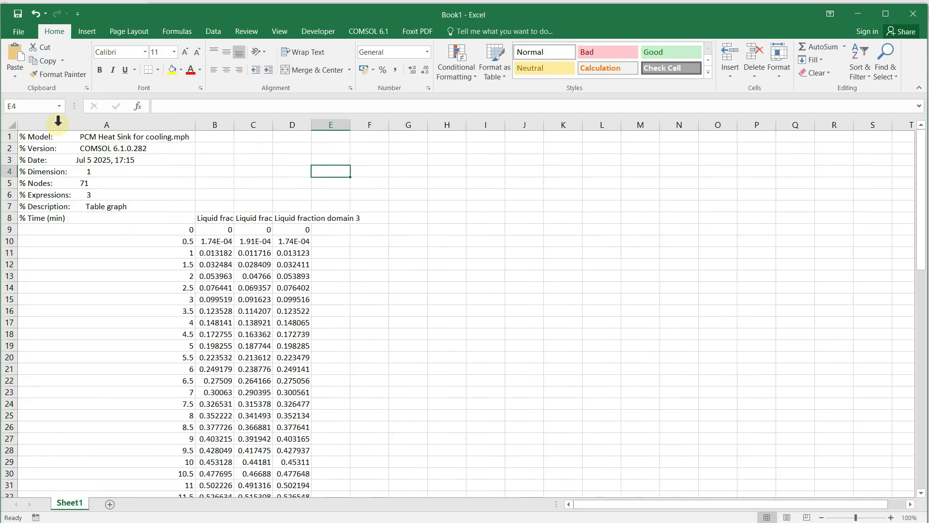
{"action": "double_click", "coordinate": [234, 125]}
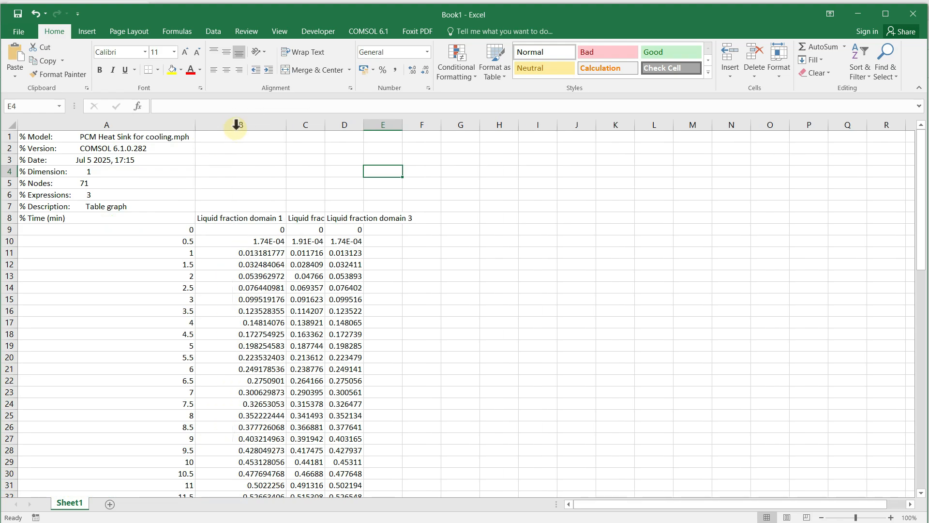
{"action": "double_click", "coordinate": [325, 125]}
{"action": "double_click", "coordinate": [416, 129]}
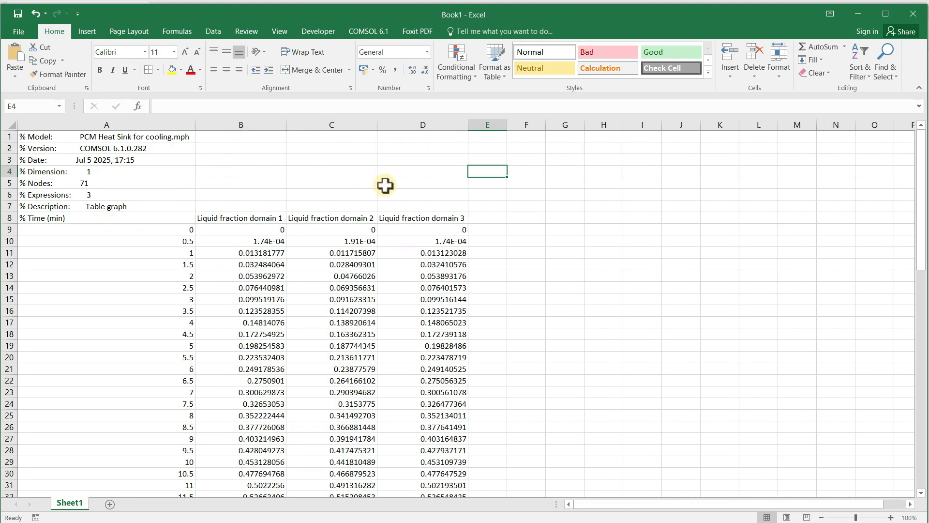
Clear the COMSOL header information in cells A1:A7 above the data table.
{"action": "left_click", "coordinate": [214, 31]}
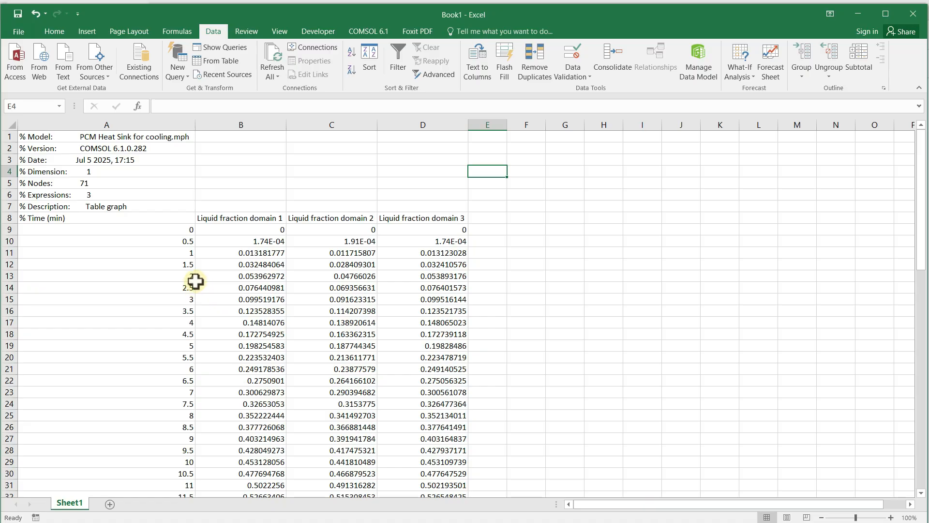
{"action": "left_click_drag", "start_coordinate": [171, 206], "coordinate": [39, 135]}
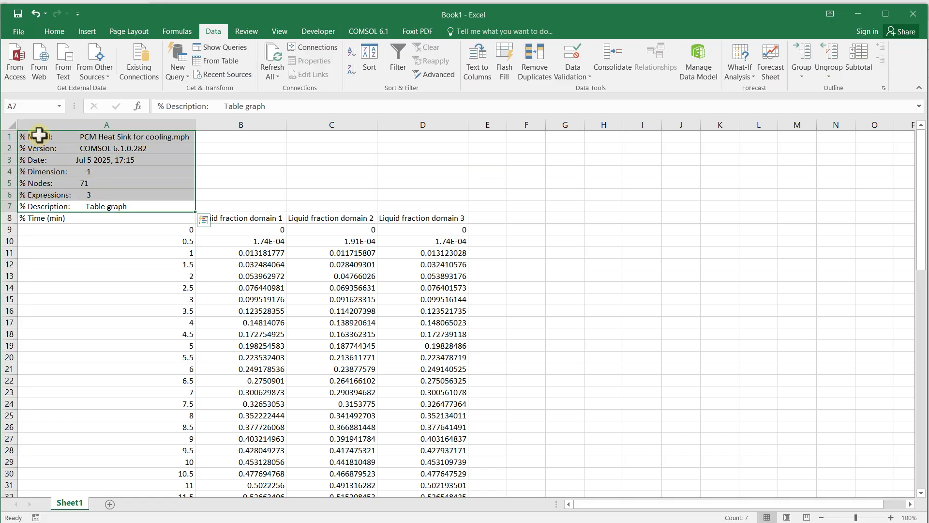
{"action": "key", "text": "Delete"}
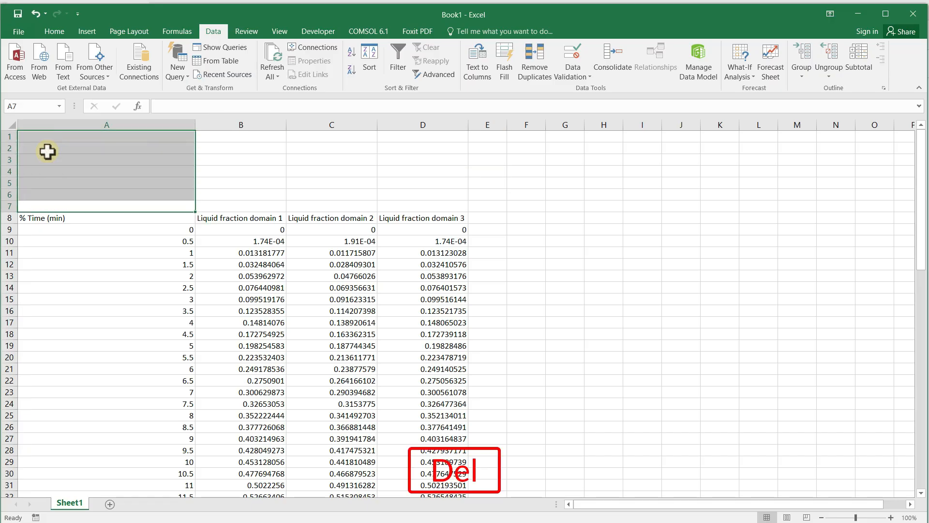
{"action": "left_click", "coordinate": [104, 245]}
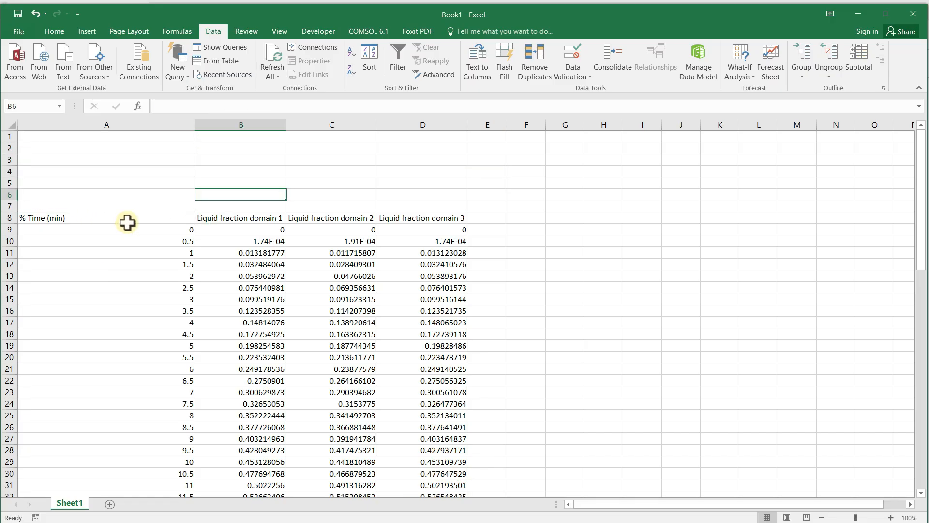
Copy the time and liquid fraction table A8:D79 with its headings and paste it starting in cell A1.
{"action": "left_click", "coordinate": [127, 216]}
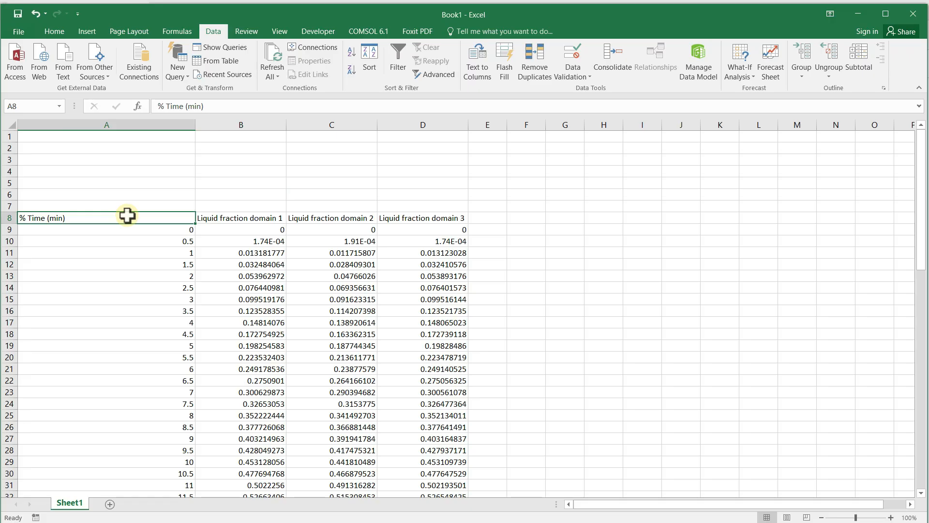
{"action": "key", "text": "ctrl"}
{"action": "key", "text": "shift+ctrl+Right"}
{"action": "key", "text": "shift+ctrl+Down"}
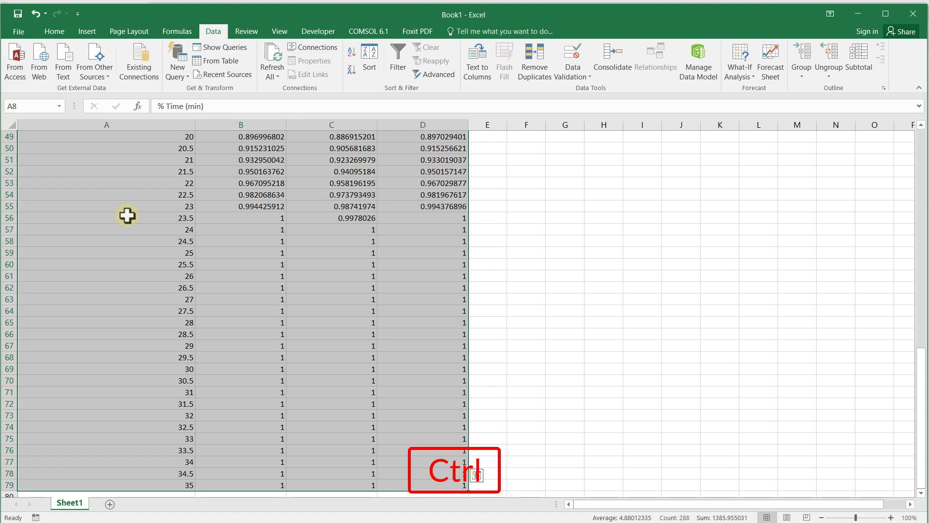
{"action": "key", "text": "ctrl+c"}
{"action": "scroll", "coordinate": [127, 215], "scroll_direction": "up", "scroll_amount": 16}
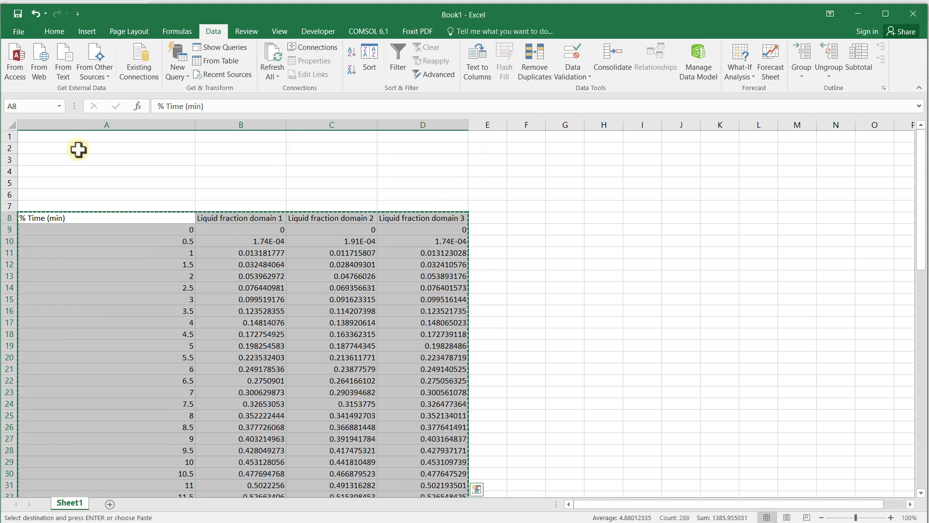
{"action": "left_click", "coordinate": [62, 140]}
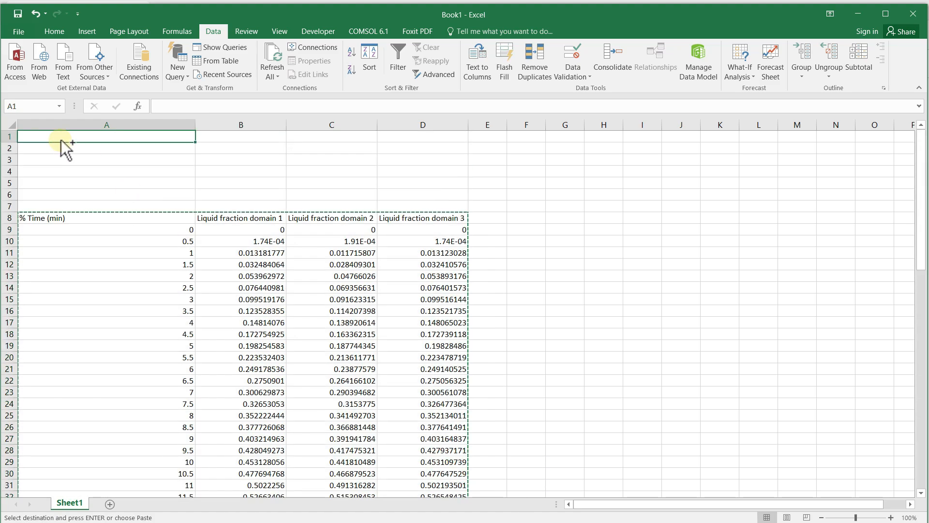
{"action": "key", "text": "ctrl+v"}
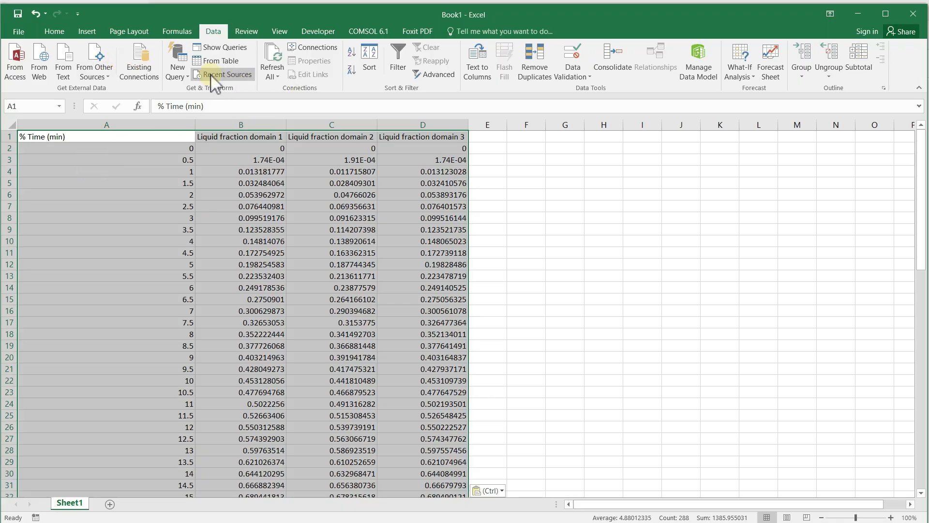
Insert a Scatter with Straight Lines chart from the pasted time and liquid fraction table.
{"action": "left_click", "coordinate": [87, 31]}
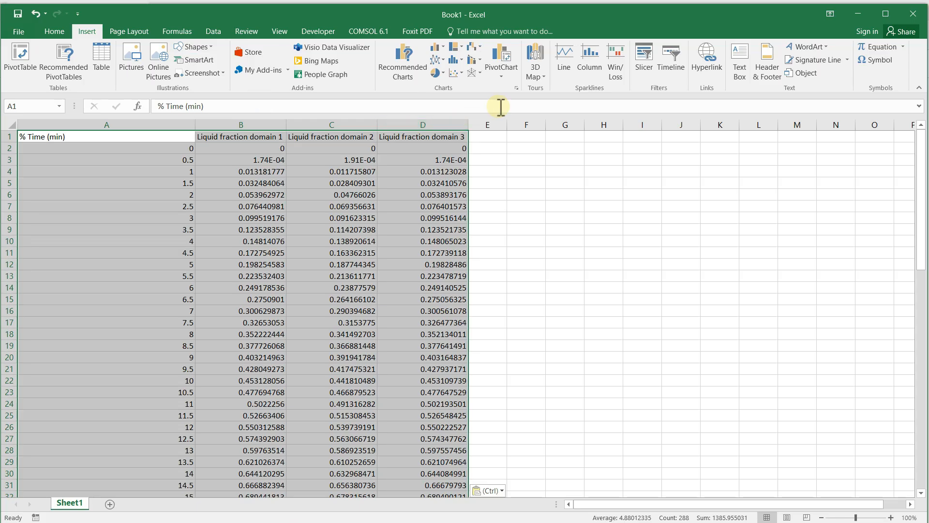
{"action": "left_click", "coordinate": [456, 73]}
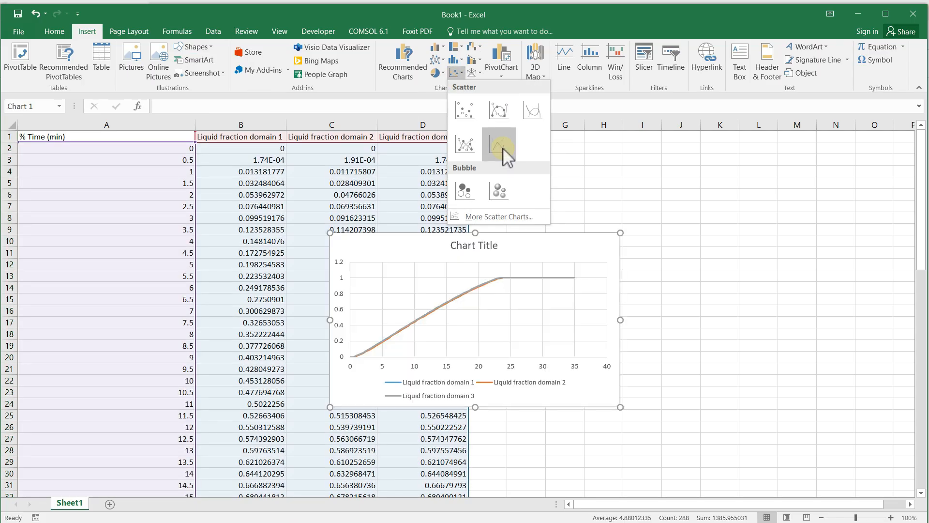
{"action": "left_click", "coordinate": [503, 147]}
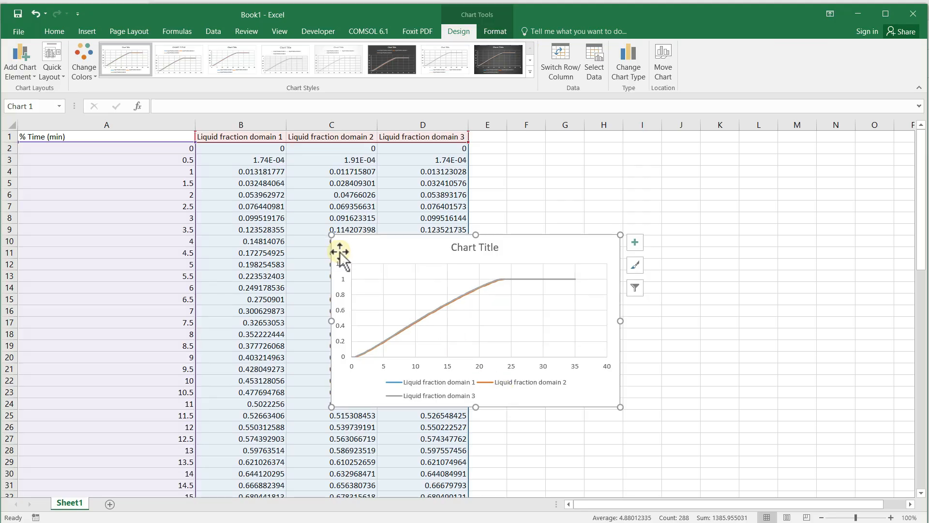
Enlarge the chart from its upper-left corner and move it beside the data, starting at about column E.
{"action": "left_click_drag", "start_coordinate": [331, 237], "coordinate": [222, 140]}
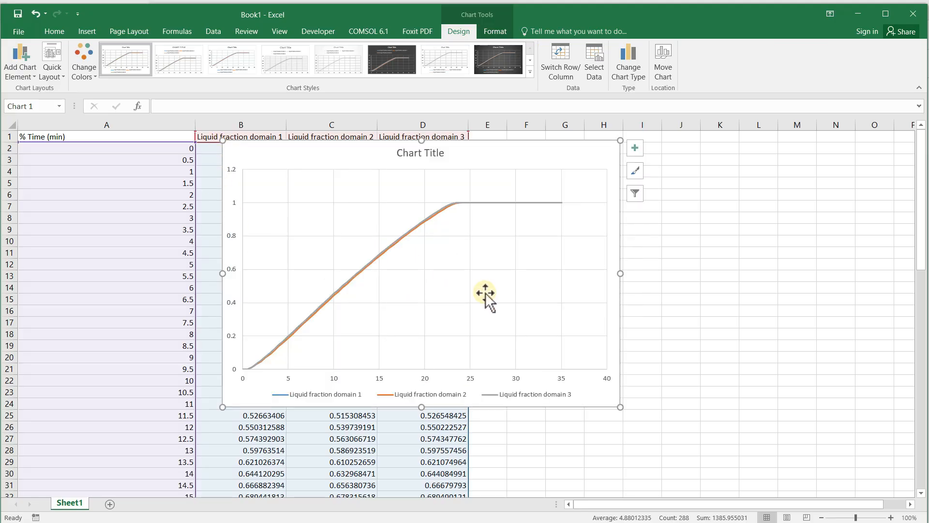
{"action": "left_click_drag", "start_coordinate": [480, 298], "coordinate": [550, 328]}
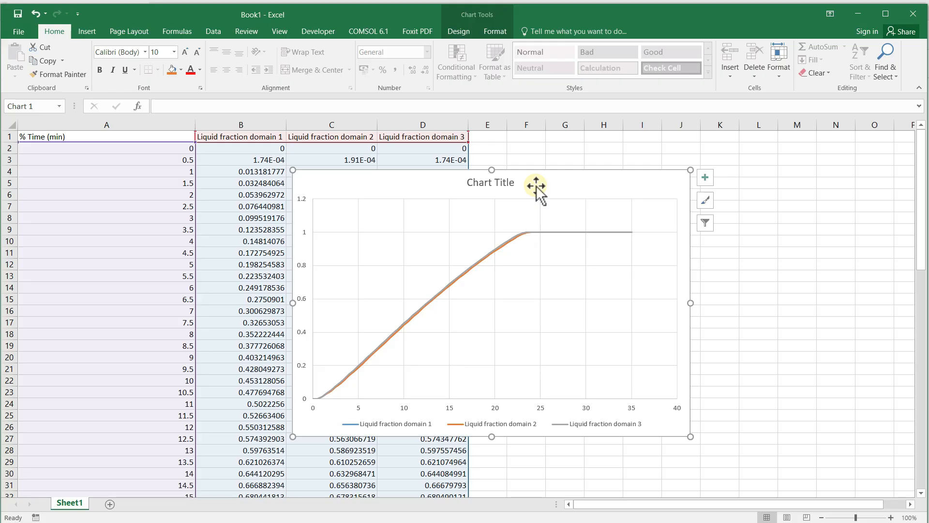
{"action": "left_click_drag", "start_coordinate": [536, 185], "coordinate": [622, 161]}
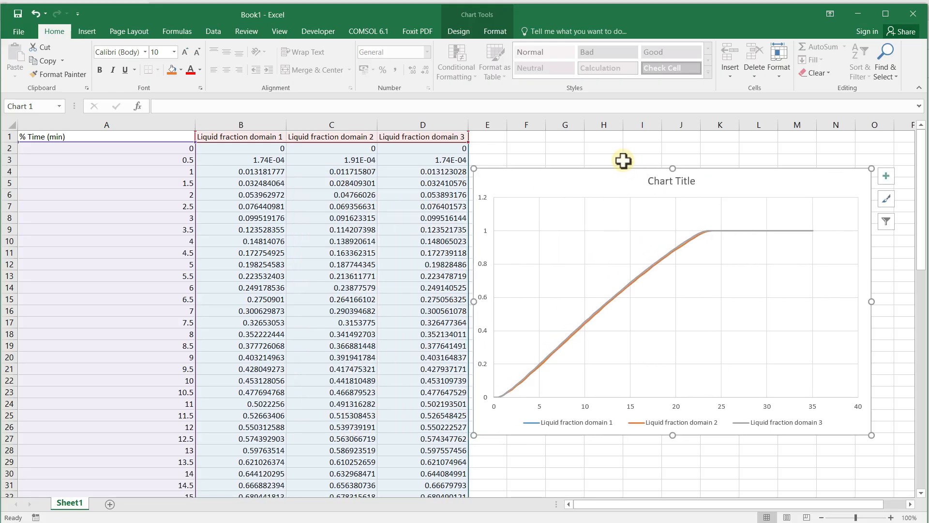
Copy columns A to D, holding the time and three liquid fraction data series, from the Excel sheet.
{"action": "left_click", "coordinate": [600, 159]}
{"action": "left_click_drag", "start_coordinate": [138, 124], "coordinate": [411, 125]}
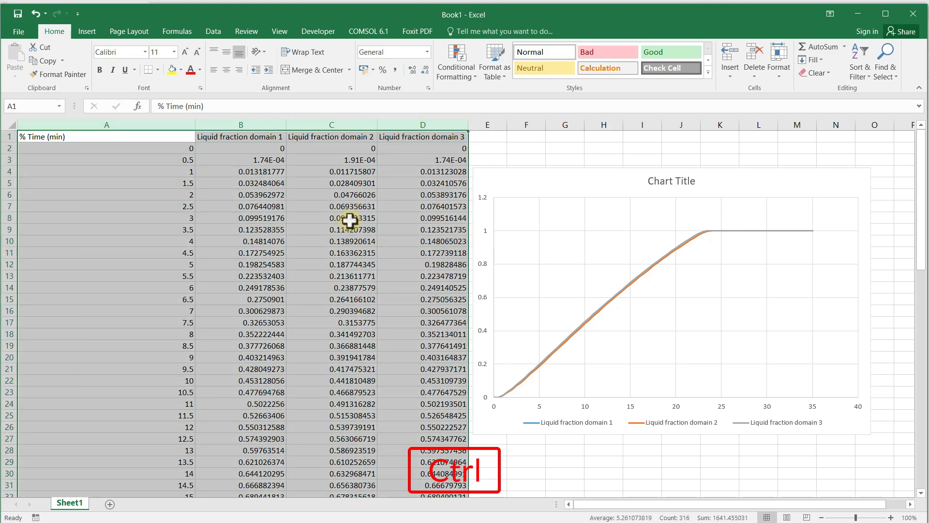
{"action": "key", "text": "ctrl+c"}
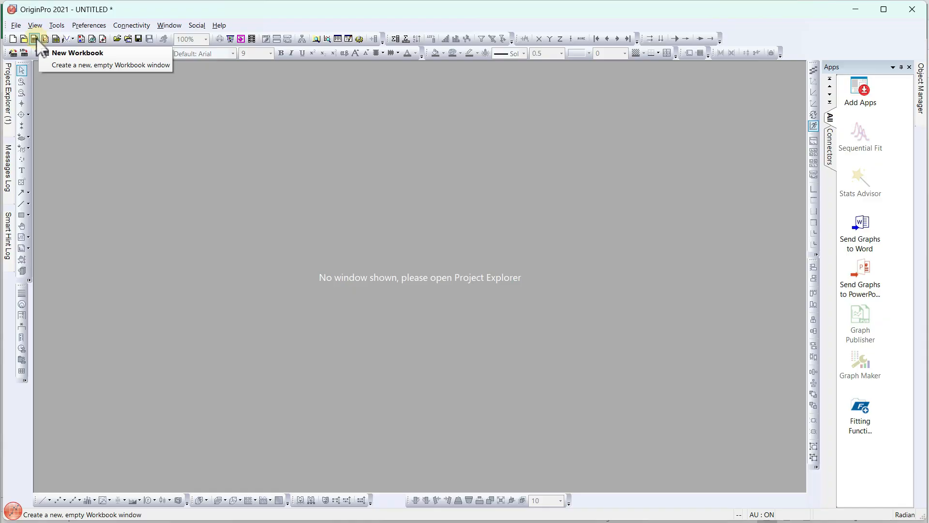
Switch to OriginPro, create a new maximized workbook and paste the copied data starting in row 1 of column A(X).
{"action": "left_click", "coordinate": [34, 39]}
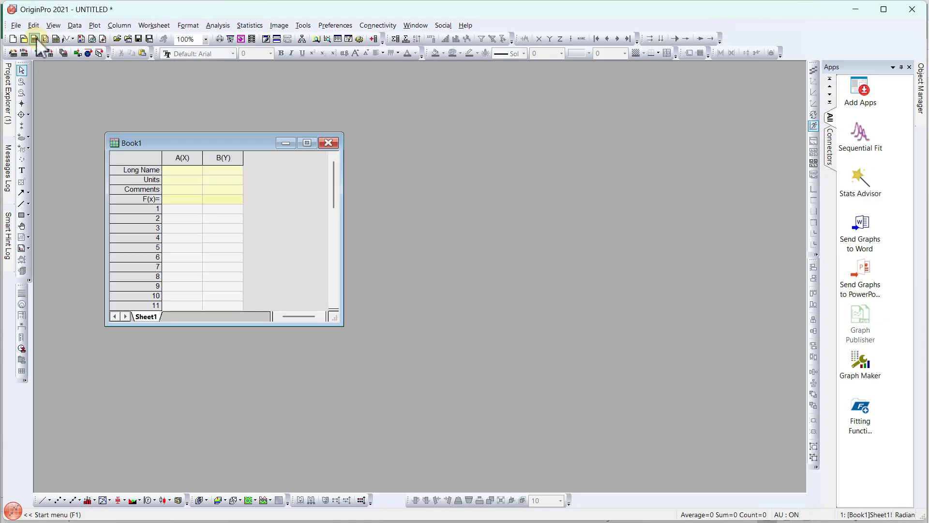
{"action": "double_click", "coordinate": [165, 139]}
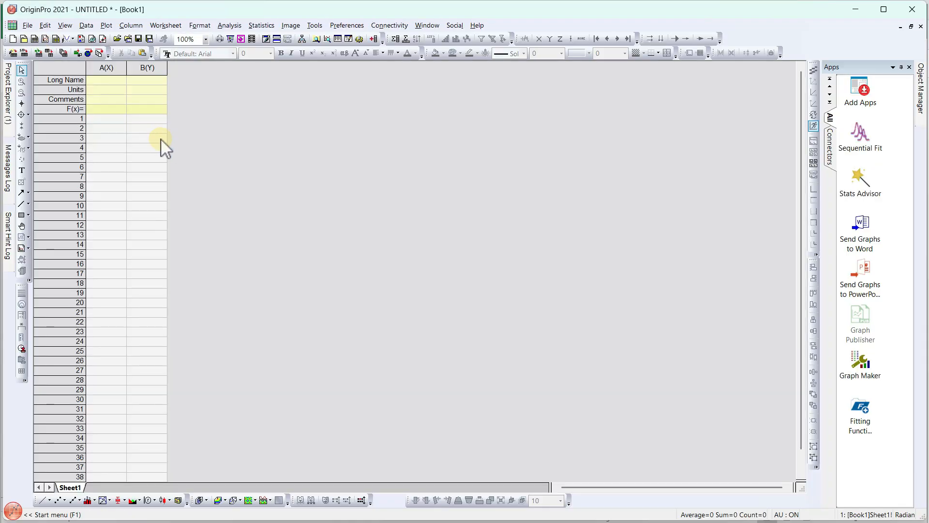
{"action": "left_click", "coordinate": [109, 121]}
{"action": "key", "text": "ctrl"}
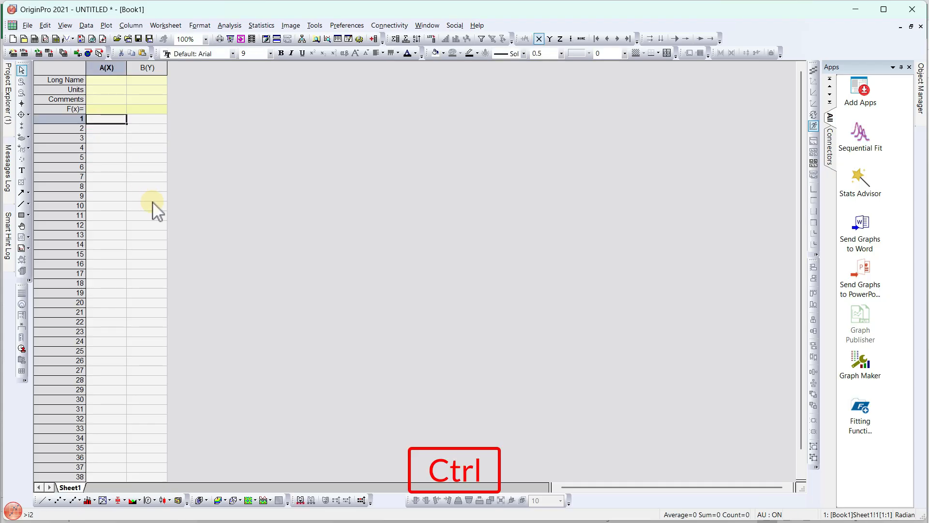
{"action": "key", "text": "ctrl+v"}
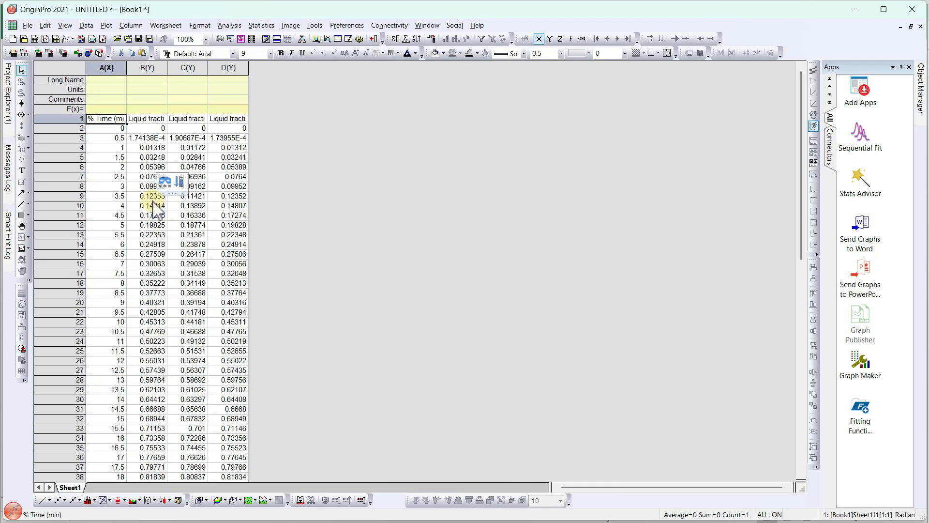
{"action": "left_click", "coordinate": [261, 168]}
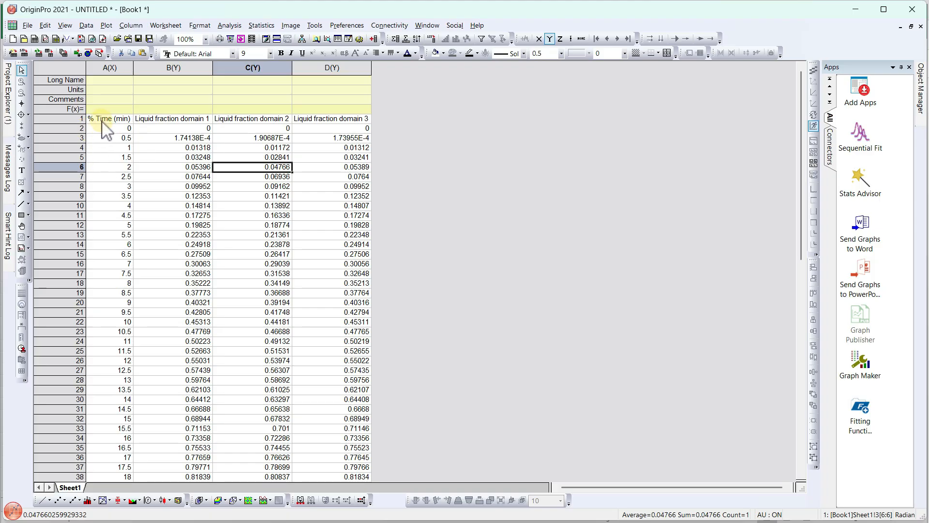
Move the time and liquid fraction headings from row 1 into the Long Name row, starting at column A(X).
{"action": "left_click_drag", "start_coordinate": [106, 122], "coordinate": [329, 127]}
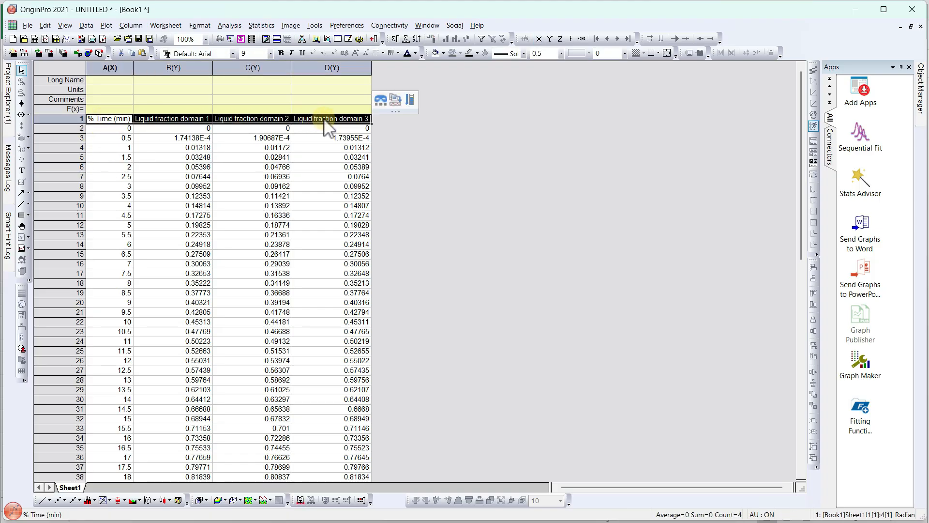
{"action": "key", "text": "ctrl"}
{"action": "key", "text": "ctrl+x"}
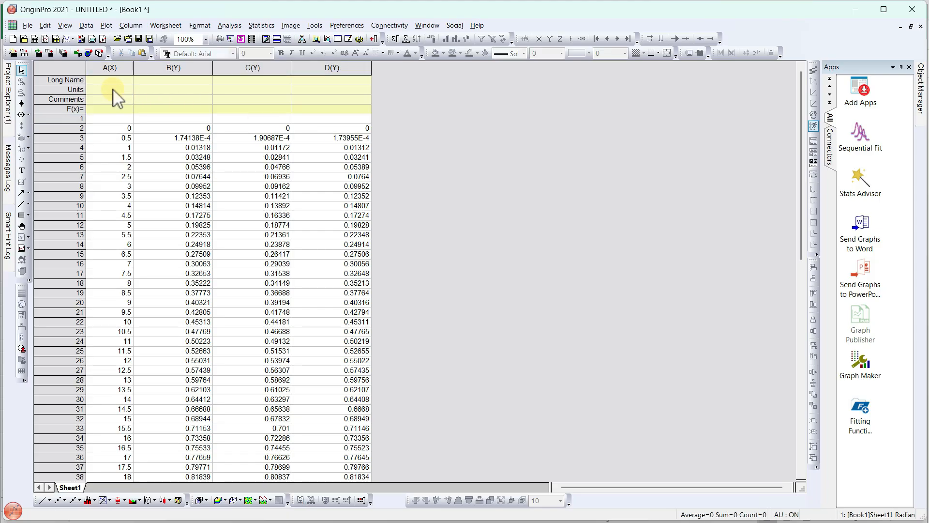
{"action": "left_click", "coordinate": [112, 80]}
{"action": "key", "text": "ctrl"}
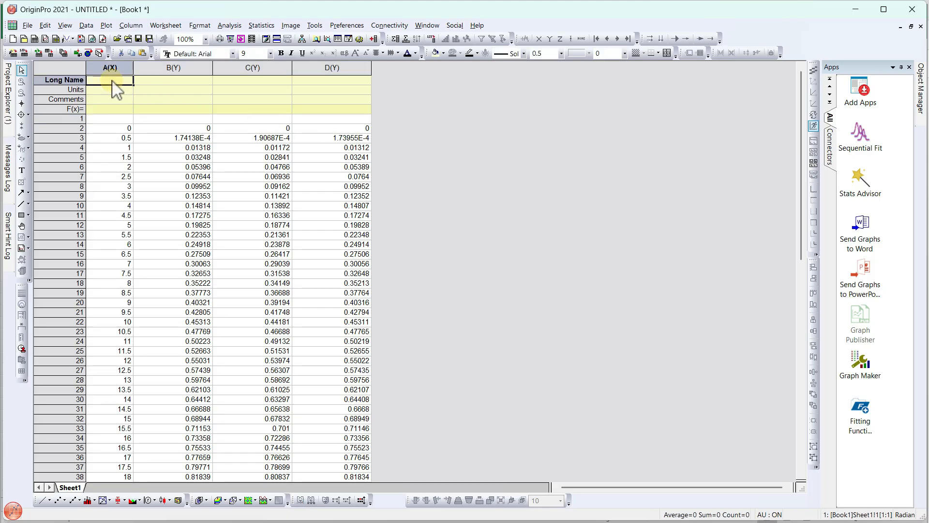
{"action": "key", "text": "ctrl+v"}
{"action": "left_click", "coordinate": [411, 157]}
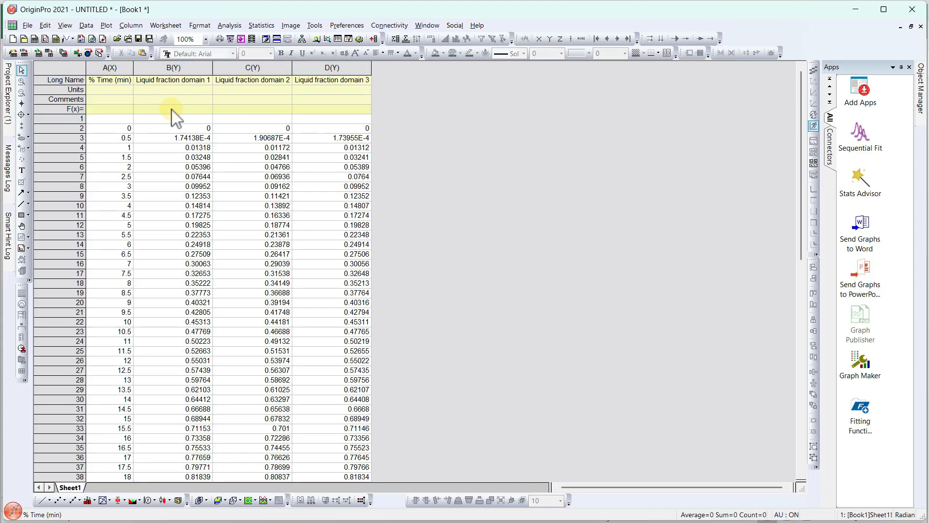
Plot columns A to D as a line graph and move its legend off the curves into the empty area below their plateau.
{"action": "left_click_drag", "start_coordinate": [110, 68], "coordinate": [322, 72]}
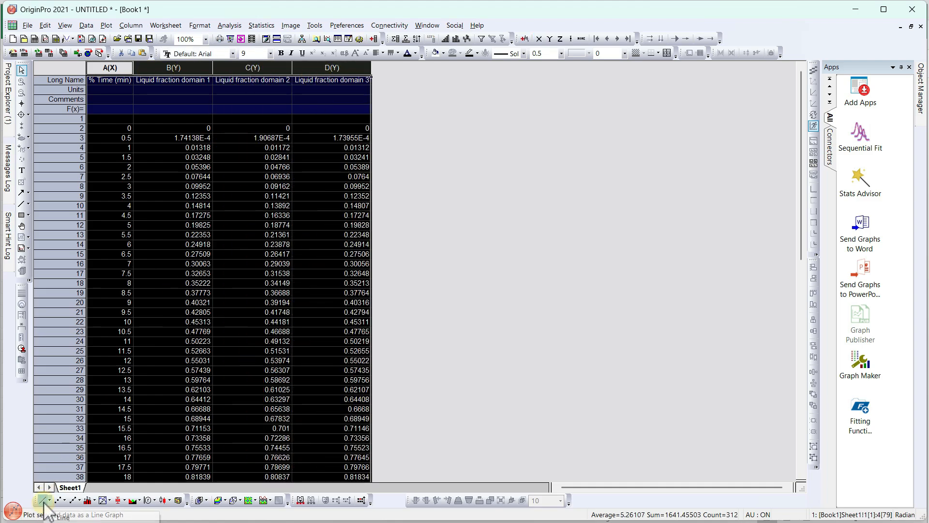
{"action": "left_click", "coordinate": [43, 501]}
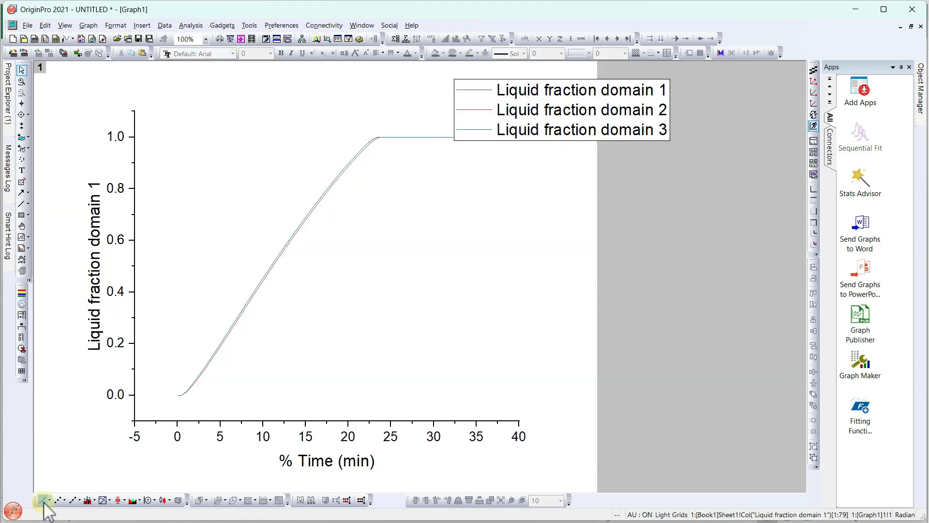
{"action": "left_click_drag", "start_coordinate": [524, 83], "coordinate": [425, 221]}
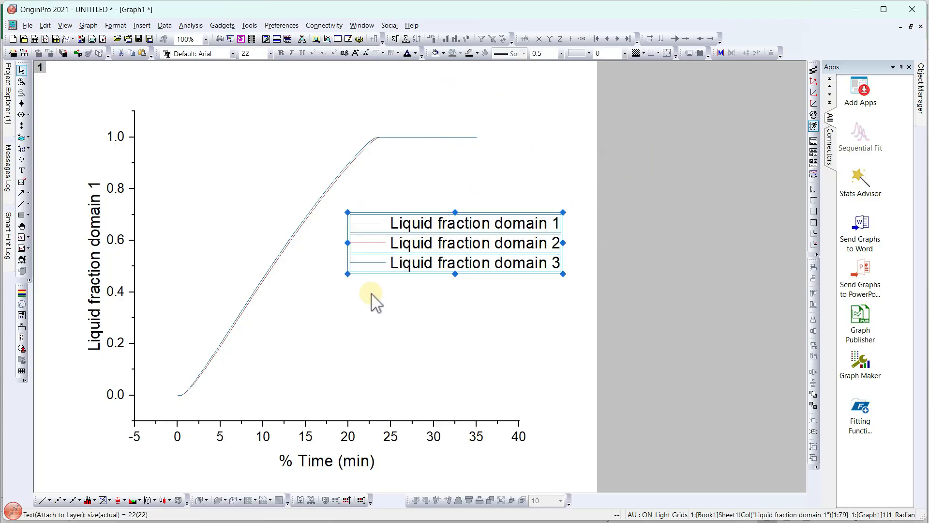